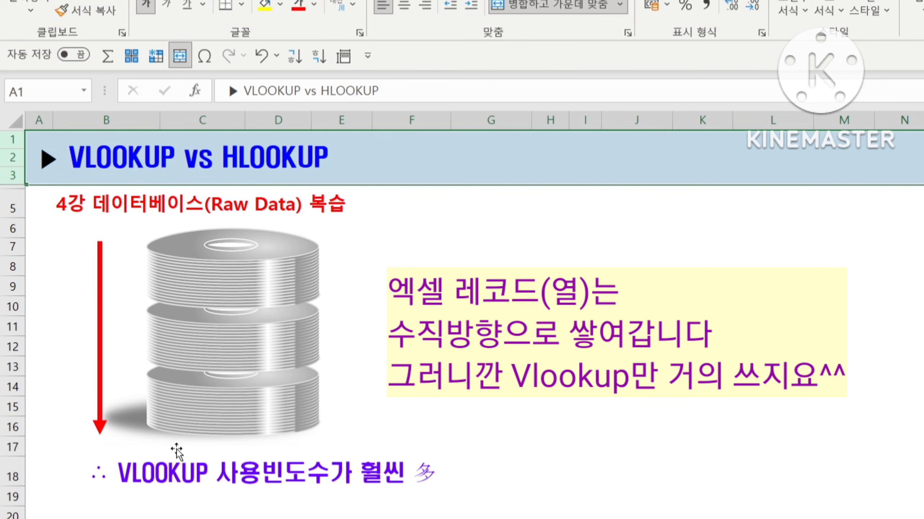
{"action": "left_click", "coordinate": [155, 478]}
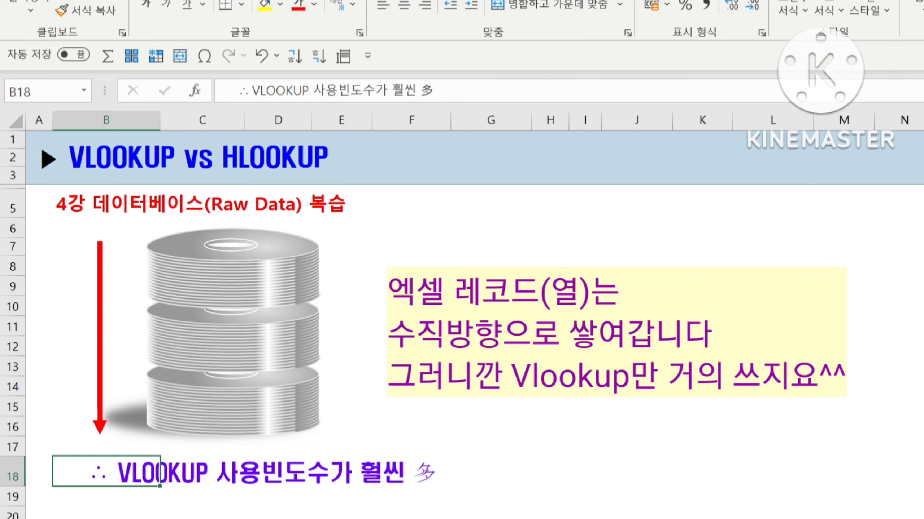
{"action": "left_click", "coordinate": [244, 359]}
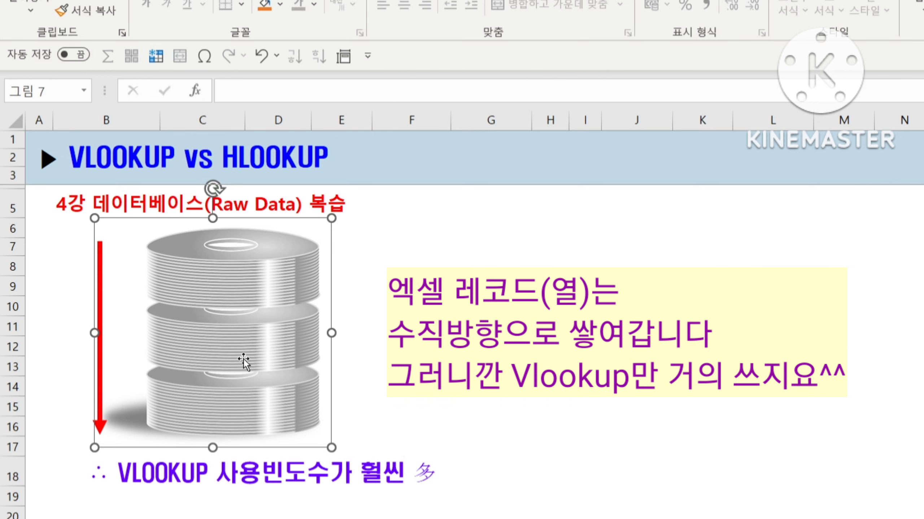
{"action": "left_click", "coordinate": [400, 368]}
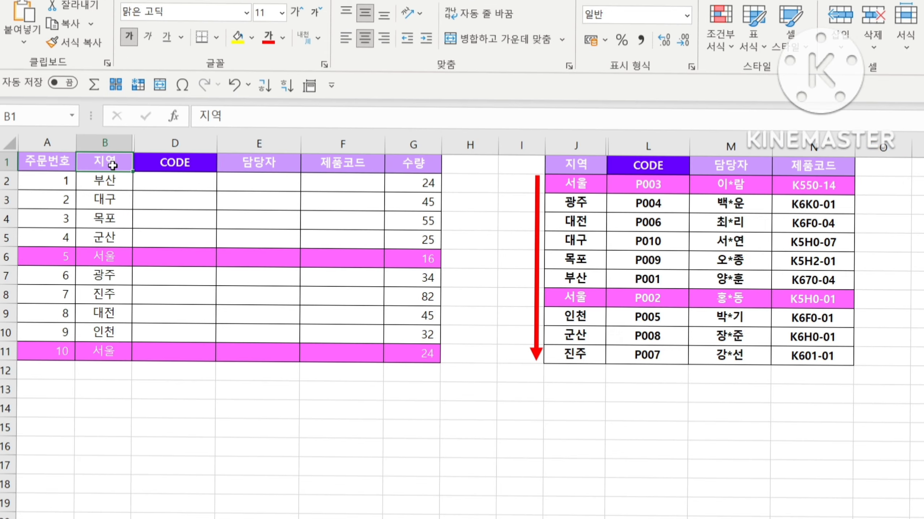
{"action": "left_click", "coordinate": [586, 165]}
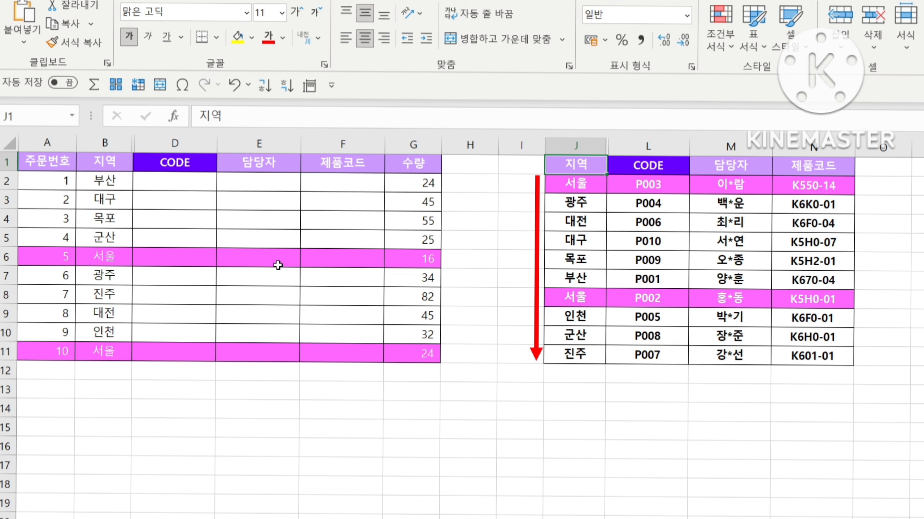
{"action": "left_click", "coordinate": [121, 166]}
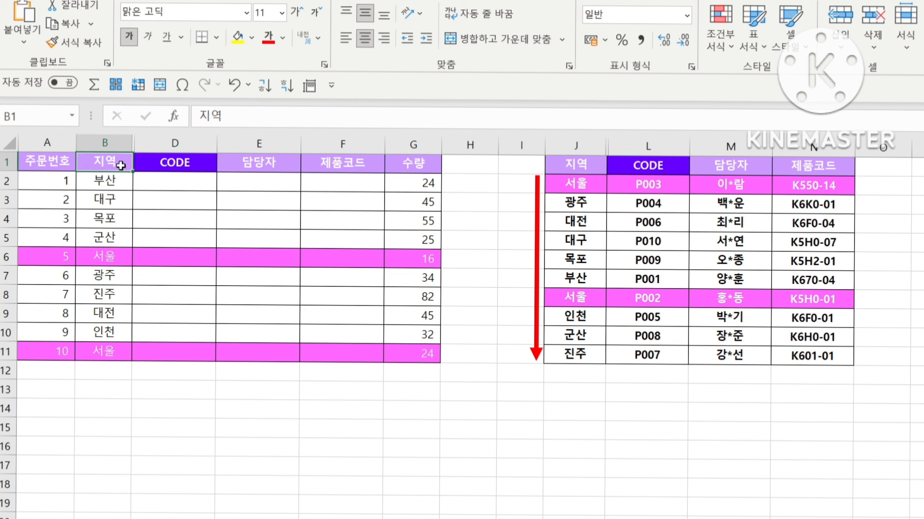
{"action": "left_click", "coordinate": [591, 163]}
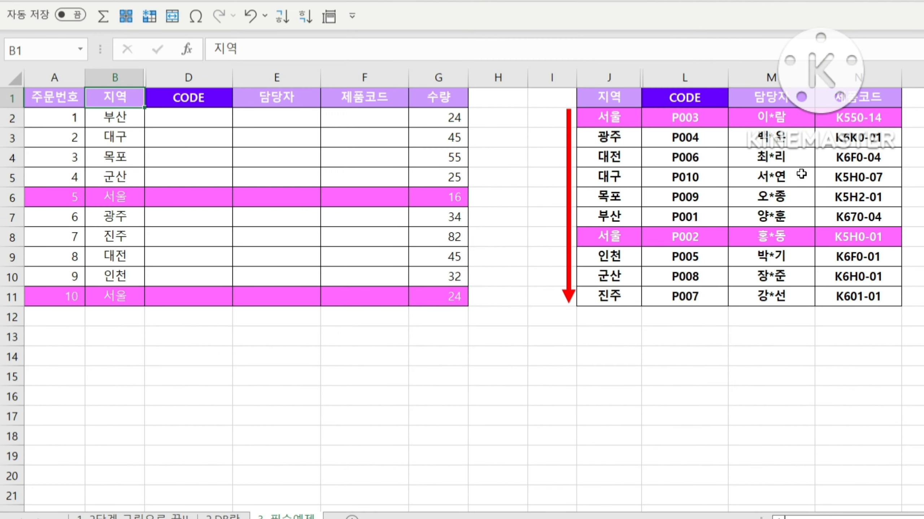
- Start a VLOOKUP in the CODE column for order 1, open its function arguments, and set the lookup value to B2
{"action": "left_click", "coordinate": [210, 119]}
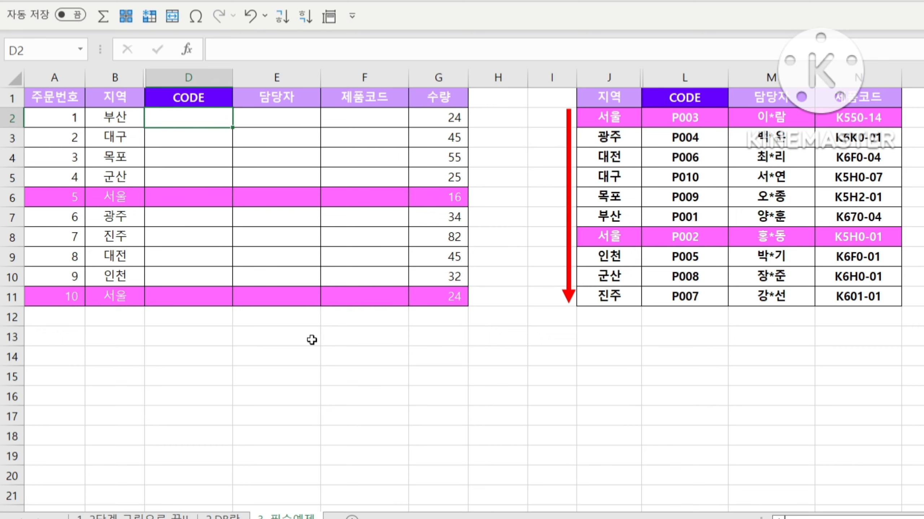
{"action": "type", "text": "="}
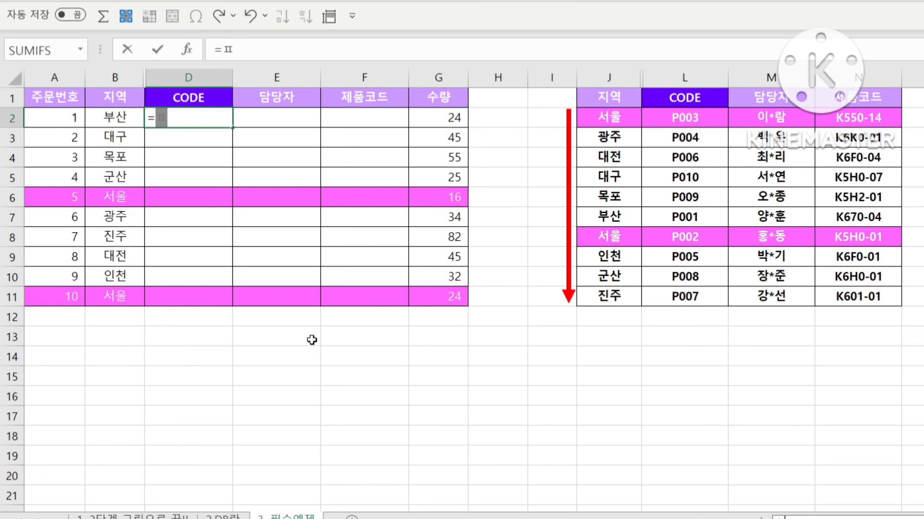
{"action": "type", "text": "vl"}
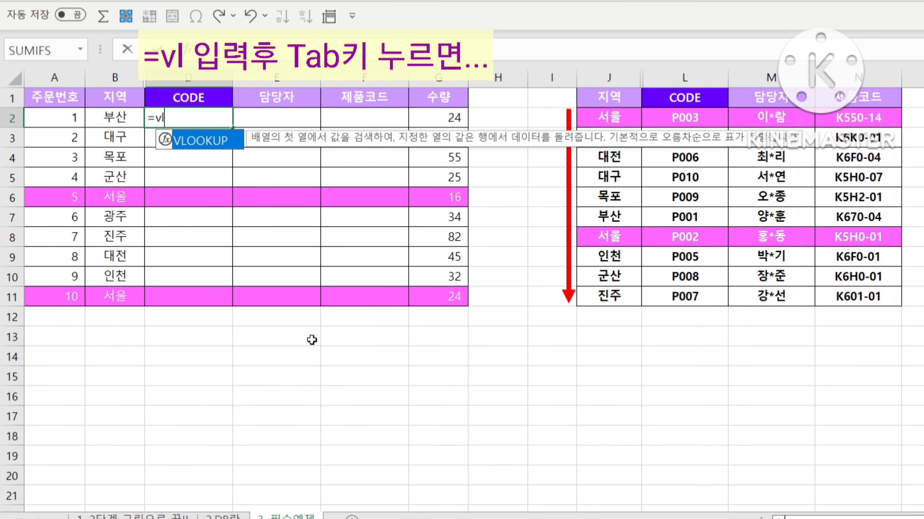
{"action": "key", "text": "Tab"}
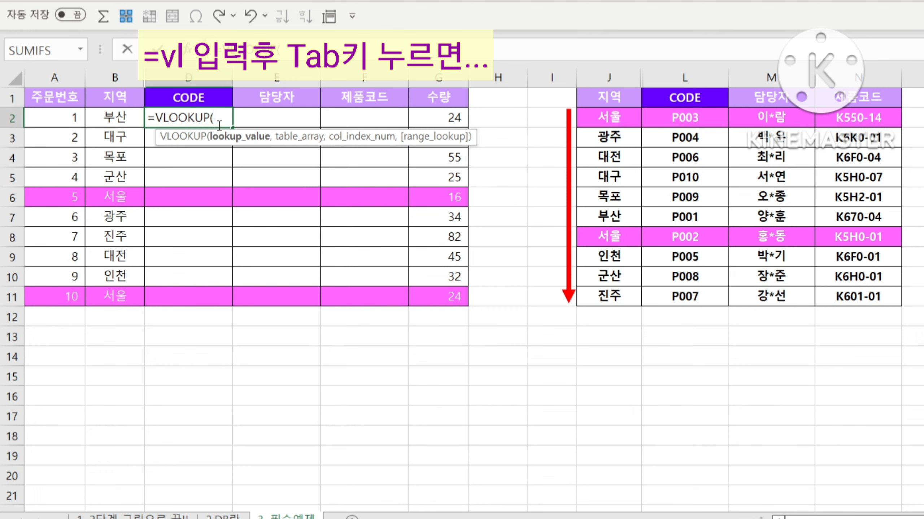
{"action": "left_click", "coordinate": [188, 49]}
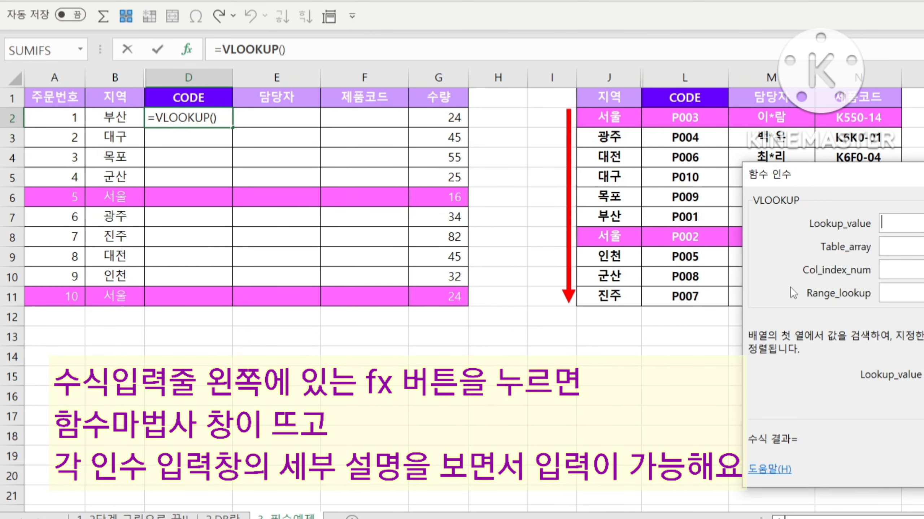
{"action": "left_click_drag", "start_coordinate": [873, 181], "coordinate": [399, 130]}
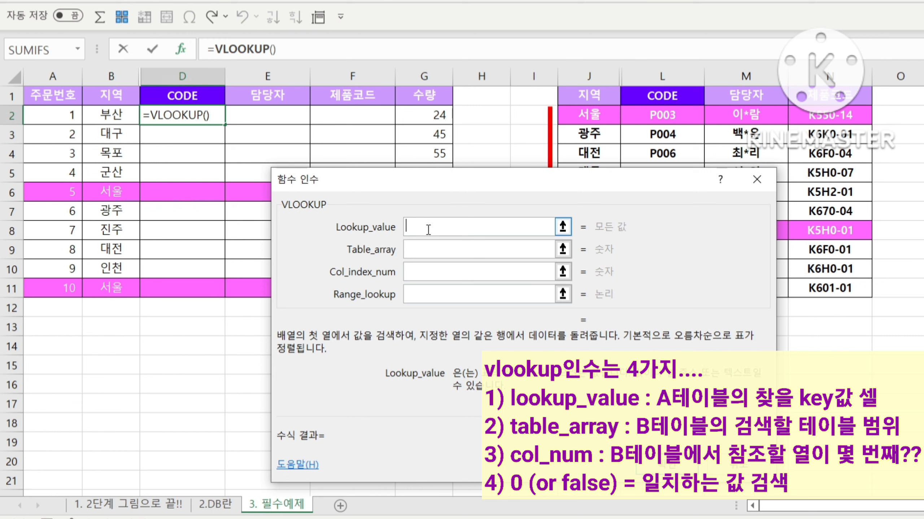
{"action": "left_click", "coordinate": [118, 115]}
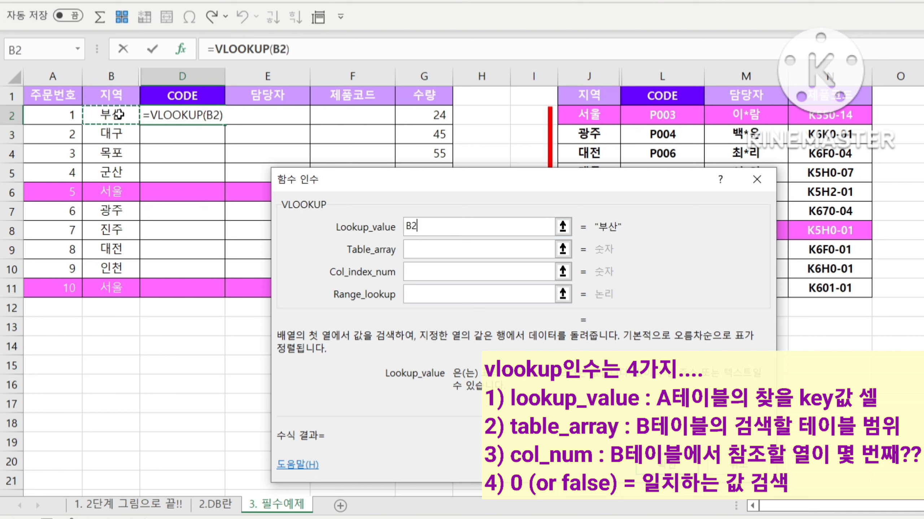
- Set VLOOKUP's table array to the entire region lookup table, J1:N11 including headers, as an absolute reference
{"action": "left_click", "coordinate": [459, 248]}
{"action": "left_click_drag", "start_coordinate": [517, 178], "coordinate": [357, 307]}
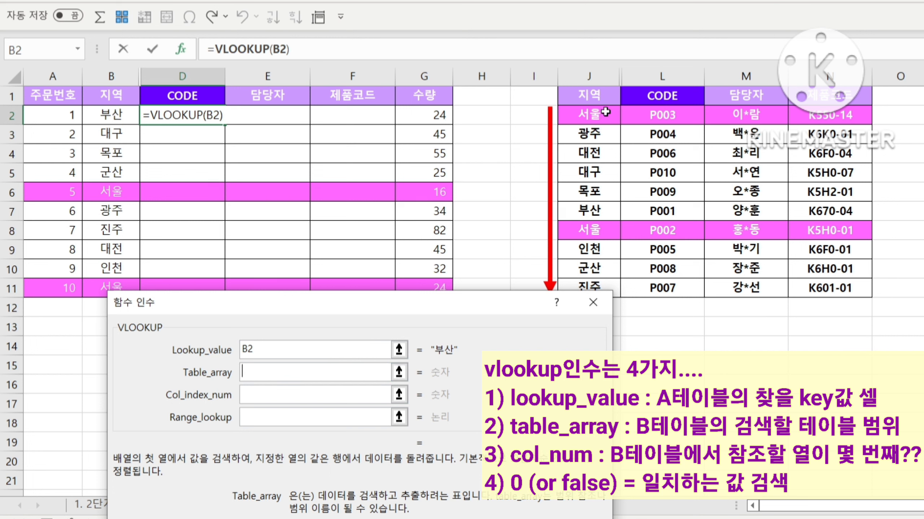
{"action": "left_click", "coordinate": [601, 89]}
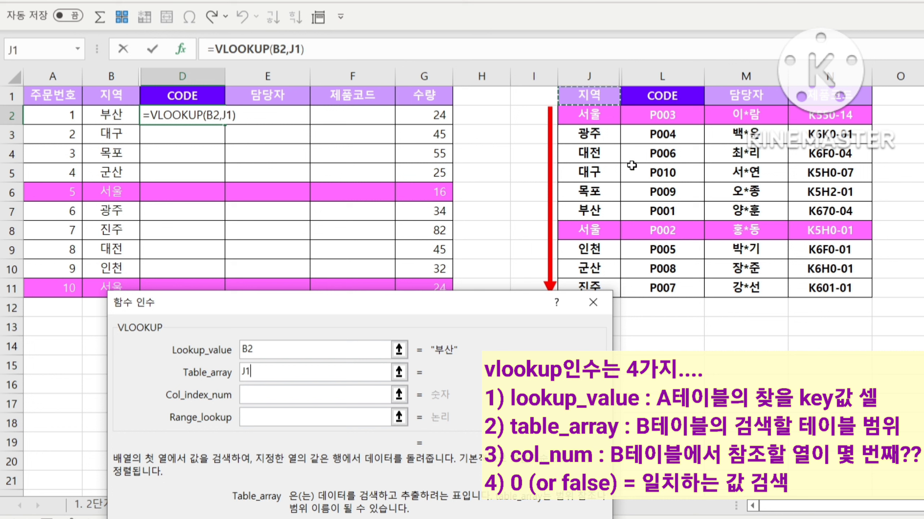
{"action": "key", "text": "shift+Right"}
{"action": "key", "text": "shift+Right"}
{"action": "key", "text": "shift+Right"}
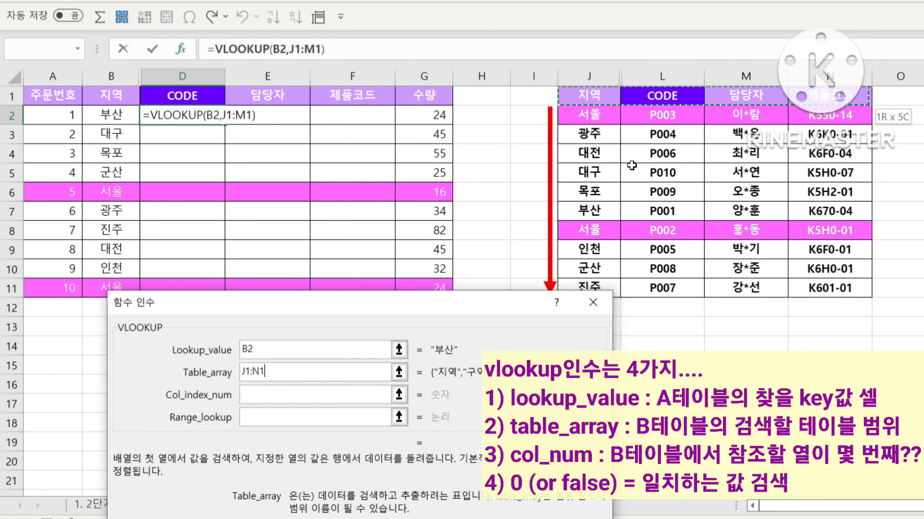
{"action": "key", "text": "shift+Down"}
{"action": "key", "text": "shift+Down"}
{"action": "key", "text": "shift+Down"}
{"action": "key", "text": "shift+Down"}
{"action": "key", "text": "shift+Down"}
{"action": "key", "text": "shift+Down"}
{"action": "key", "text": "shift+Down"}
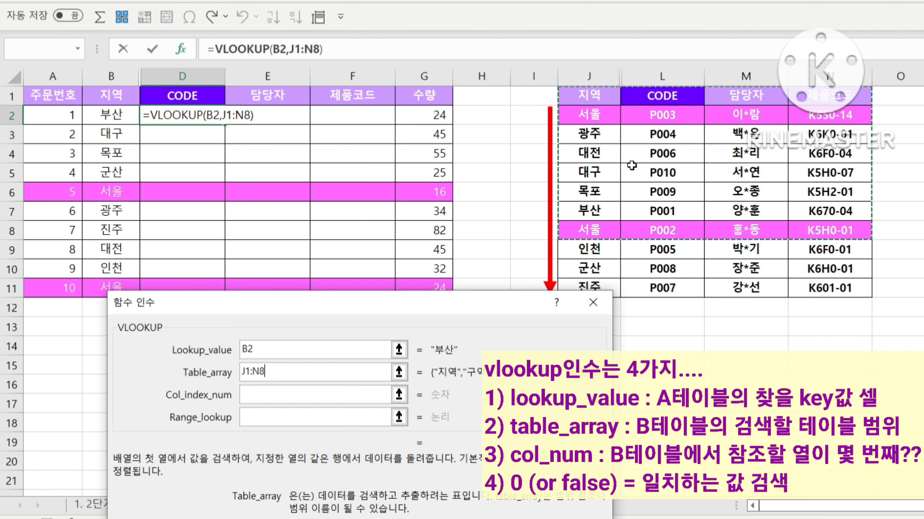
{"action": "key", "text": "shift+Down"}
{"action": "key", "text": "shift+Down"}
{"action": "key", "text": "shift+Down"}
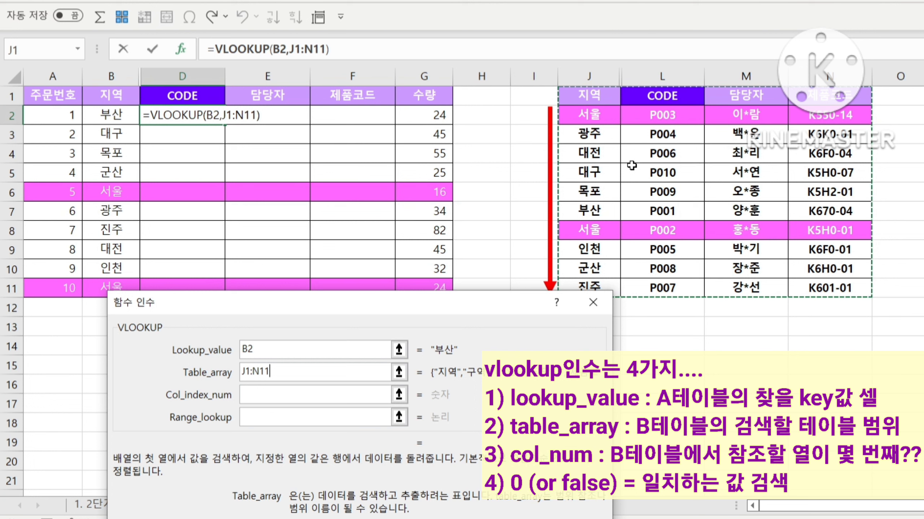
{"action": "key", "text": "F4"}
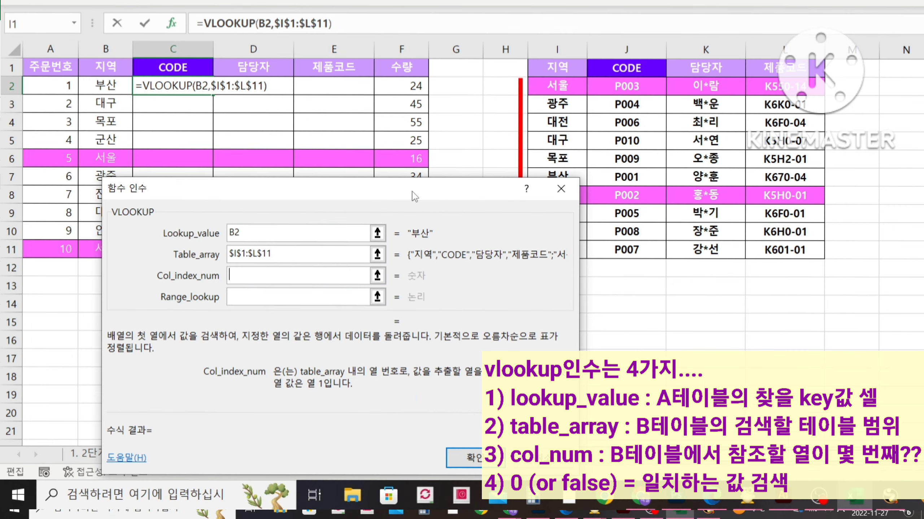
- Complete the VLOOKUP with column index 2 and range lookup false, and confirm the formula
{"action": "left_click_drag", "start_coordinate": [488, 183], "coordinate": [446, 174]}
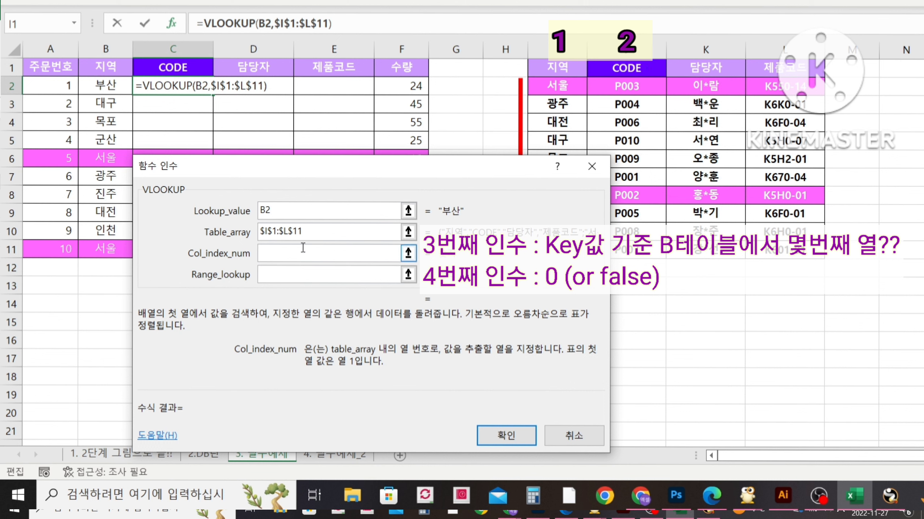
{"action": "type", "text": "2"}
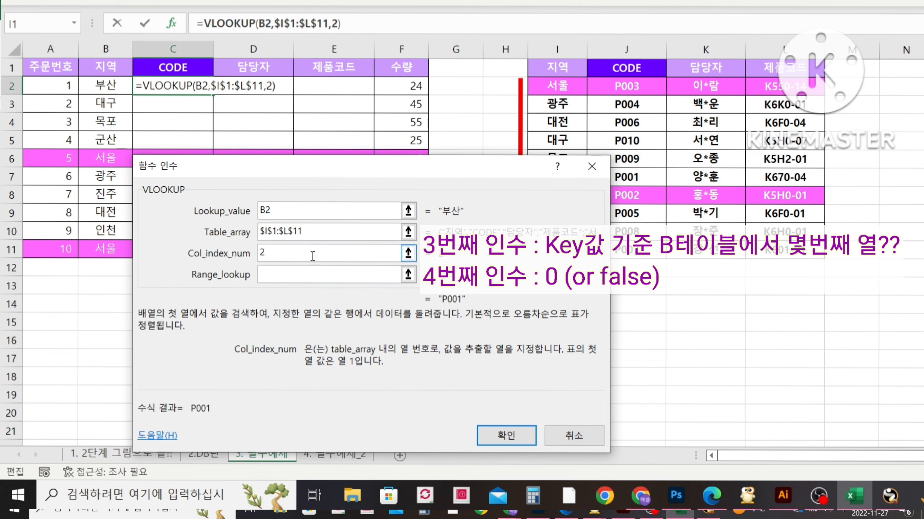
{"action": "key", "text": "Tab"}
{"action": "left_click", "coordinate": [303, 275]}
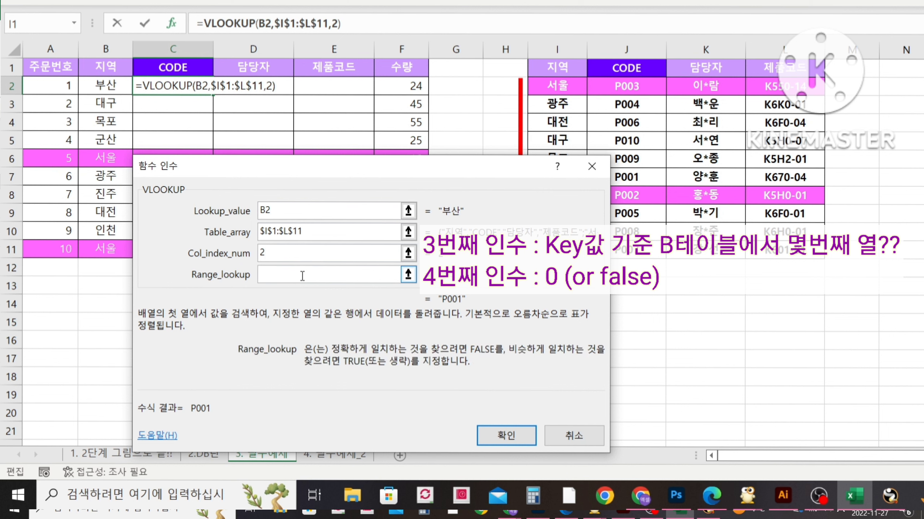
{"action": "type", "text": "ㄹ"}
{"action": "key", "text": "BackSpace"}
{"action": "type", "text": "false"}
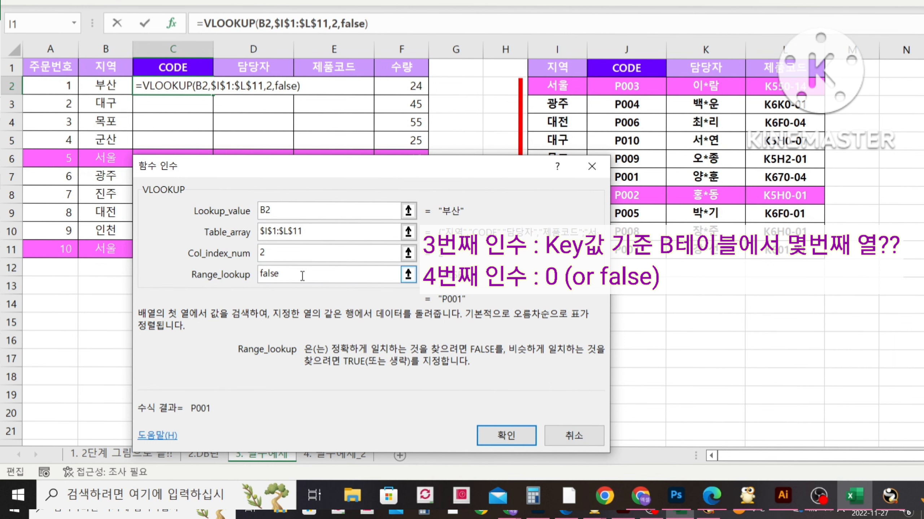
{"action": "left_click", "coordinate": [519, 444]}
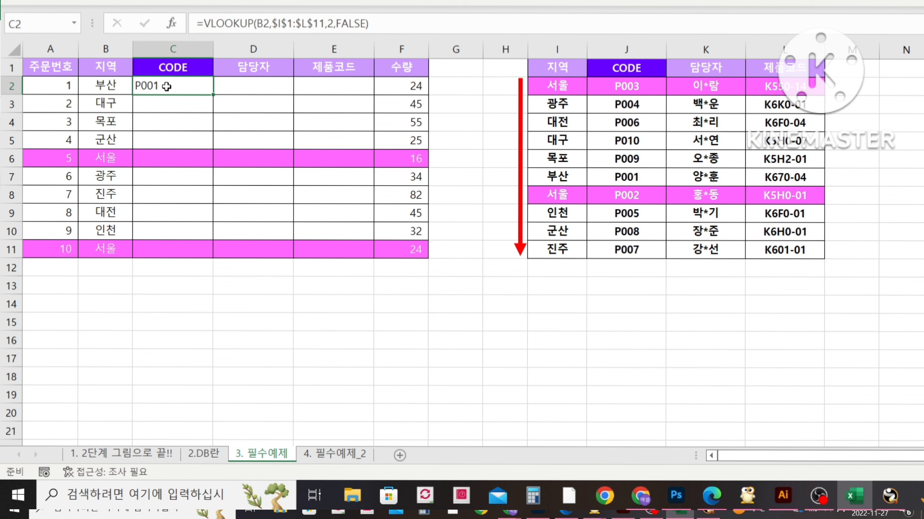
- Check the 부산 code in the lookup table and fill the formula from C2 down through C11
{"action": "left_click", "coordinate": [580, 175]}
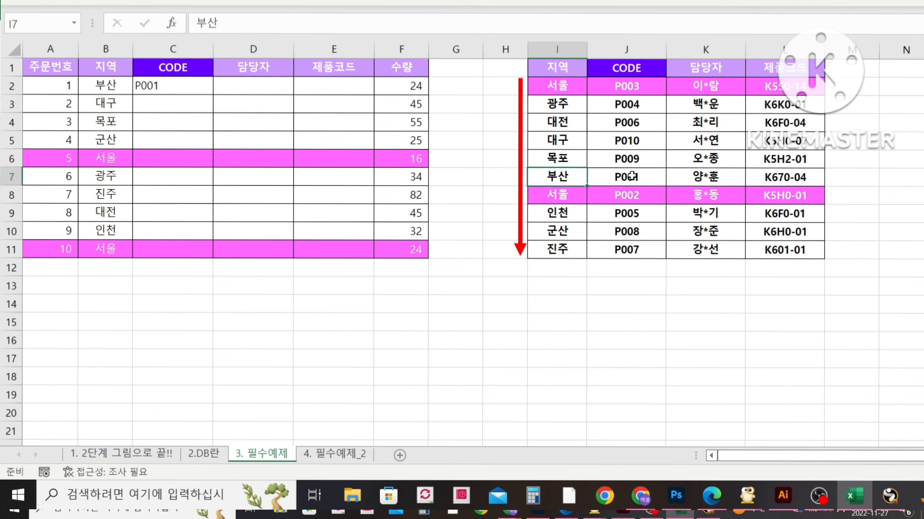
{"action": "left_click", "coordinate": [633, 176]}
{"action": "left_click", "coordinate": [170, 86]}
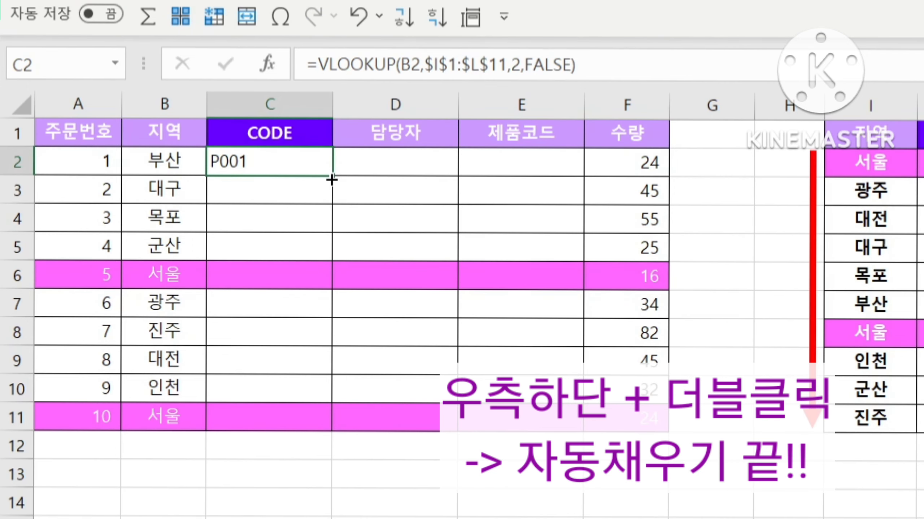
{"action": "double_click", "coordinate": [331, 179]}
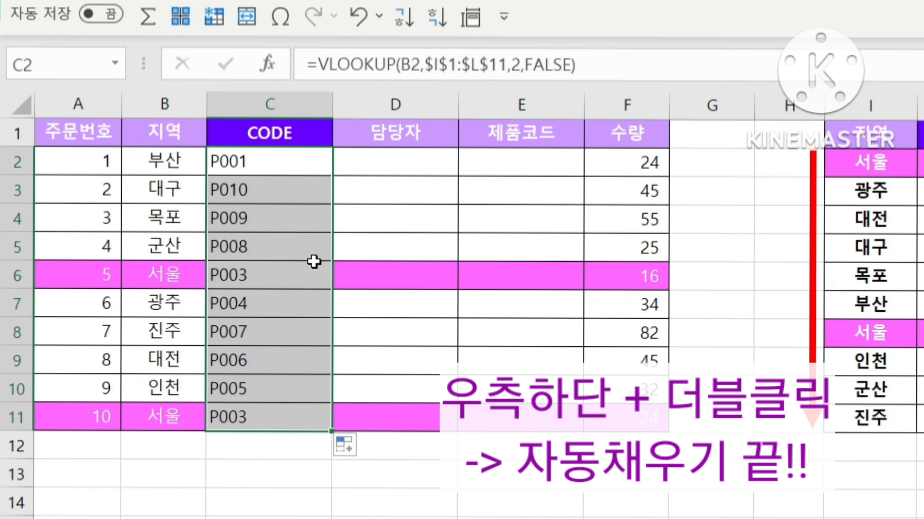
{"action": "left_click", "coordinate": [319, 192]}
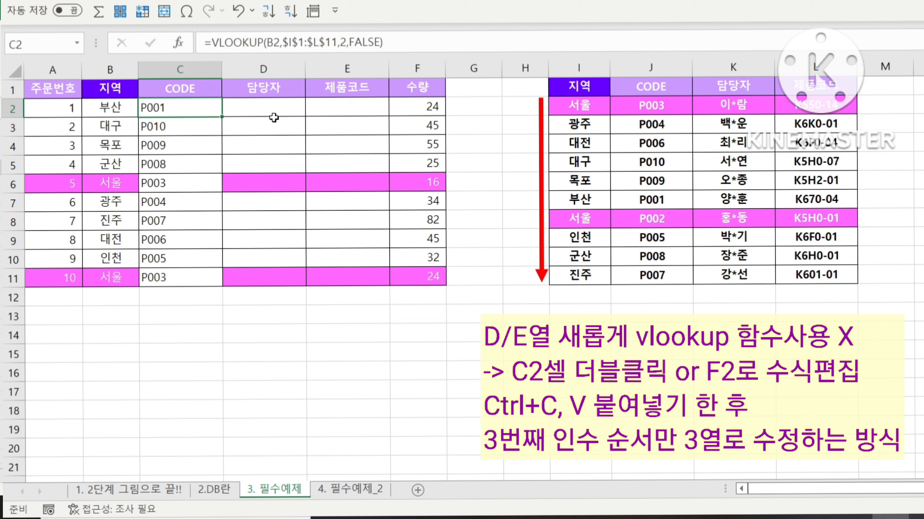
{"action": "key", "text": "F2"}
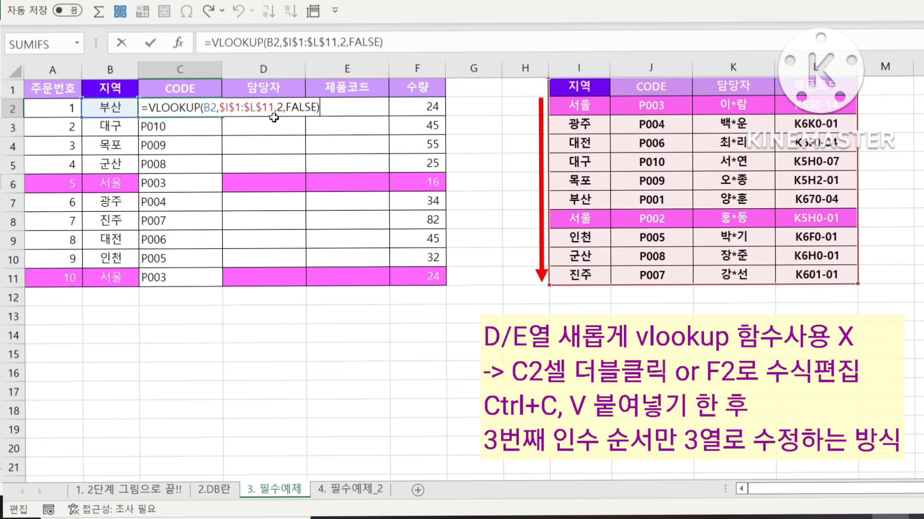
{"action": "key", "text": "Escape"}
{"action": "key", "text": "Right"}
{"action": "key", "text": "Up"}
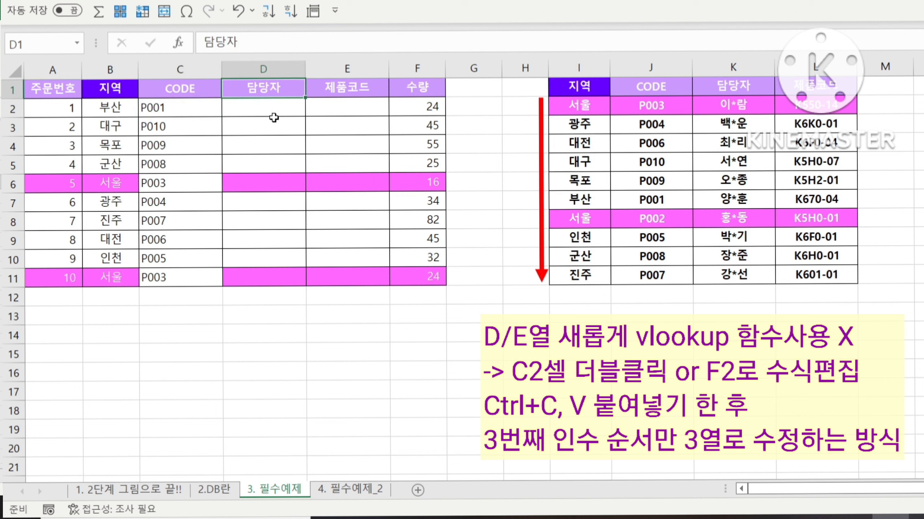
{"action": "key", "text": "Right"}
{"action": "key", "text": "Left"}
{"action": "key", "text": "Left"}
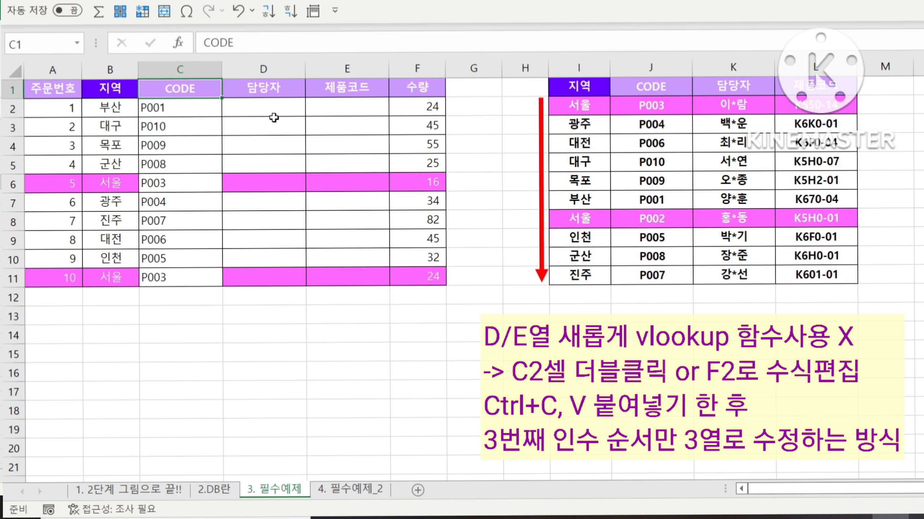
{"action": "key", "text": "Down"}
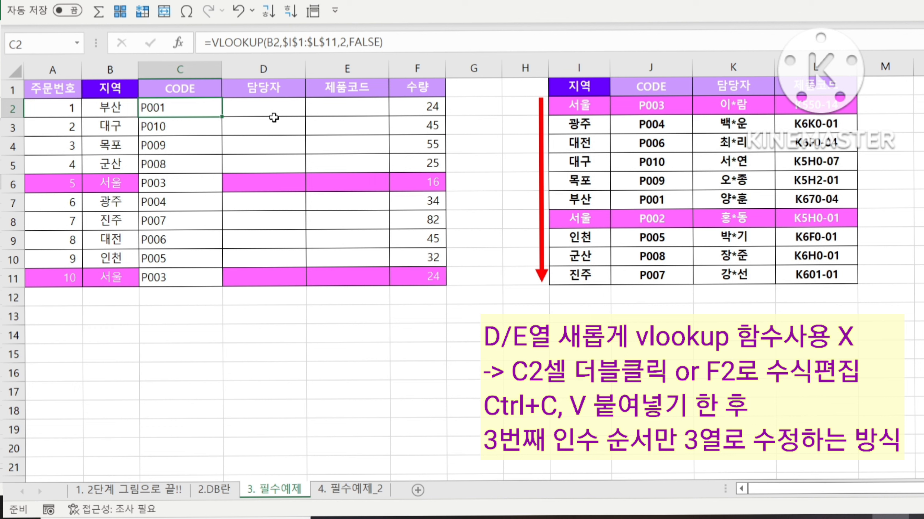
- Copy the complete VLOOKUP formula text from cell C2 and leave the cell's formula as it is
{"action": "key", "text": "F2"}
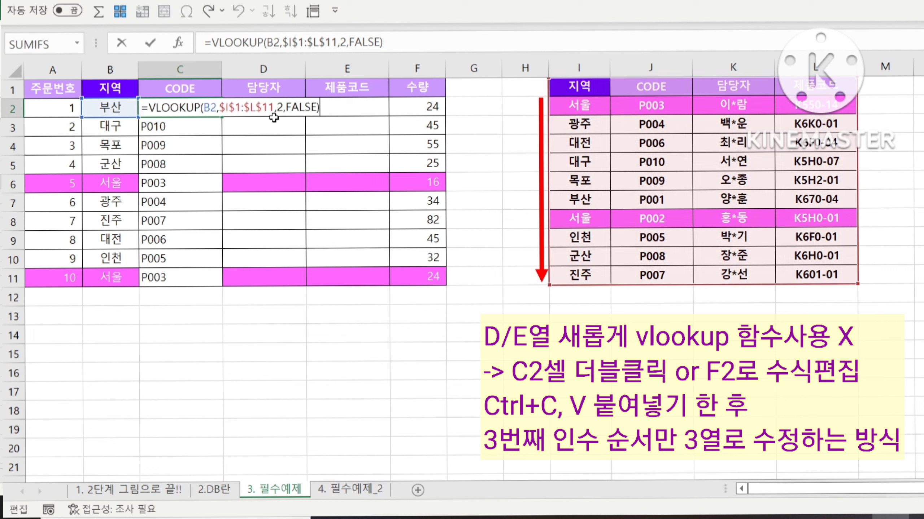
{"action": "key", "text": "shift+Home"}
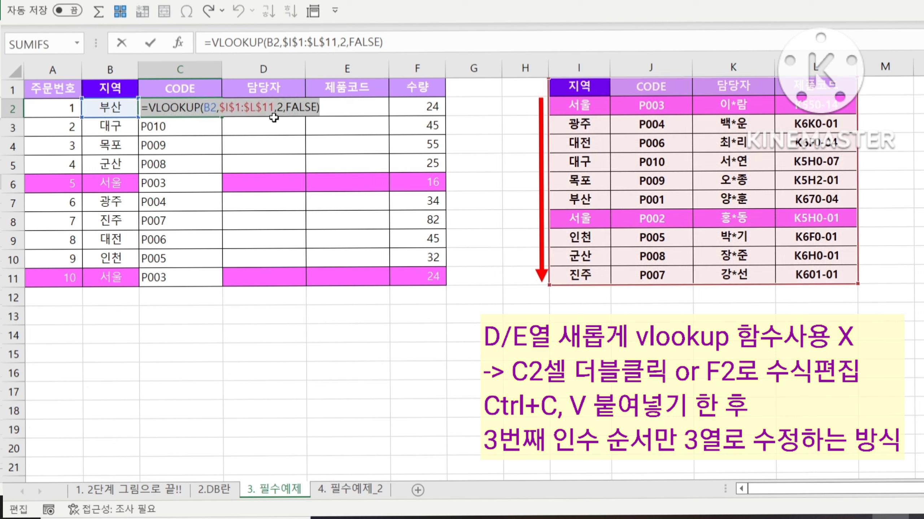
{"action": "key", "text": "Escape"}
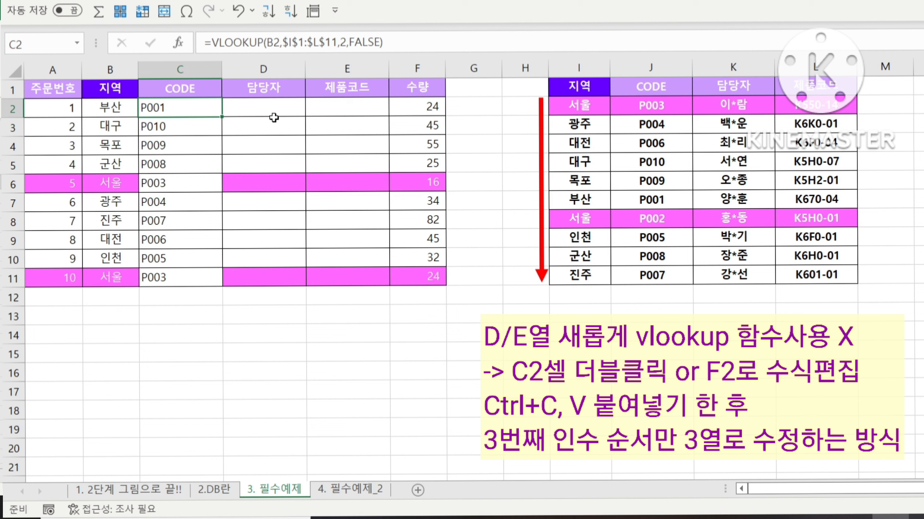
- Copy the complete VLOOKUP formula text from C2 and paste it into the 담당자 cell D2
{"action": "key", "text": "F2"}
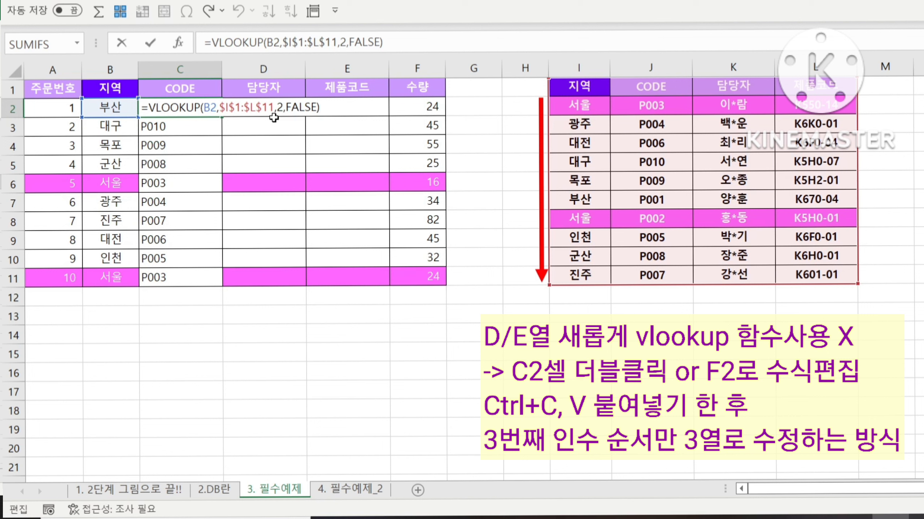
{"action": "key", "text": "shift+Home"}
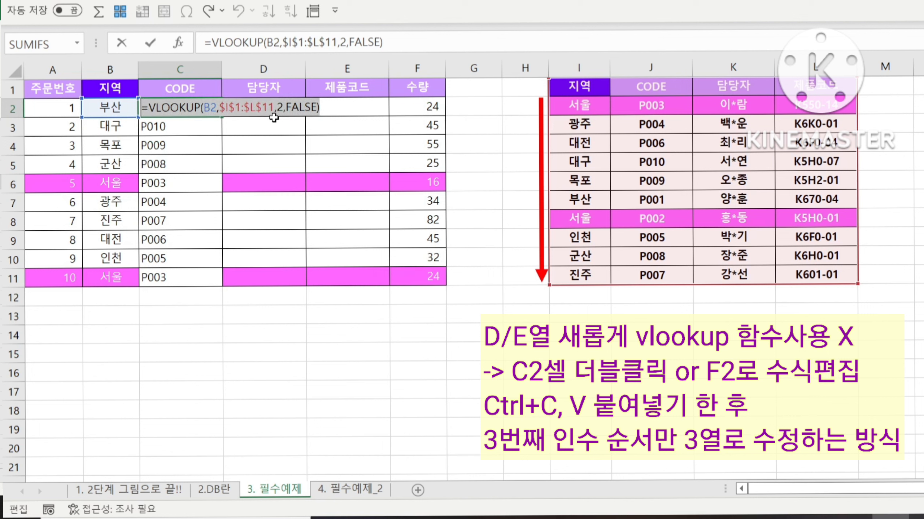
{"action": "key", "text": "ctrl+c"}
{"action": "key", "text": "Escape"}
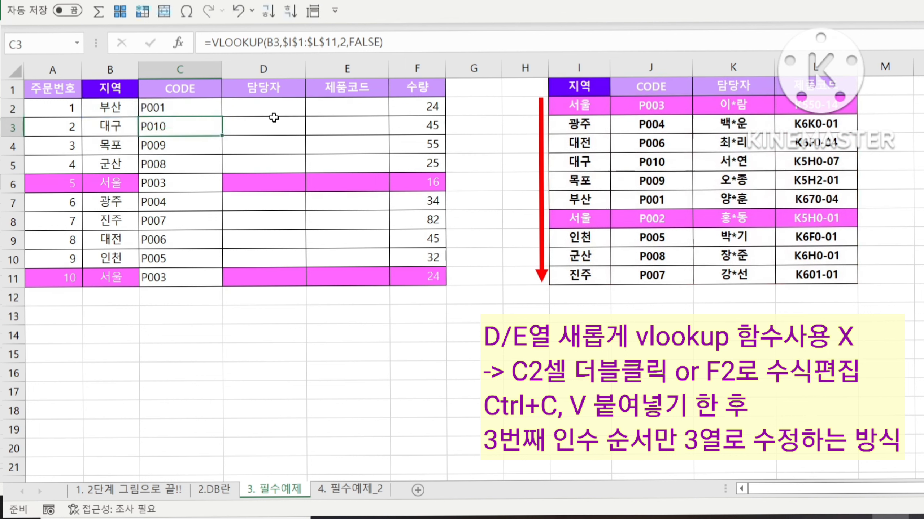
{"action": "left_click", "coordinate": [274, 116]}
{"action": "key", "text": "ctrl+v"}
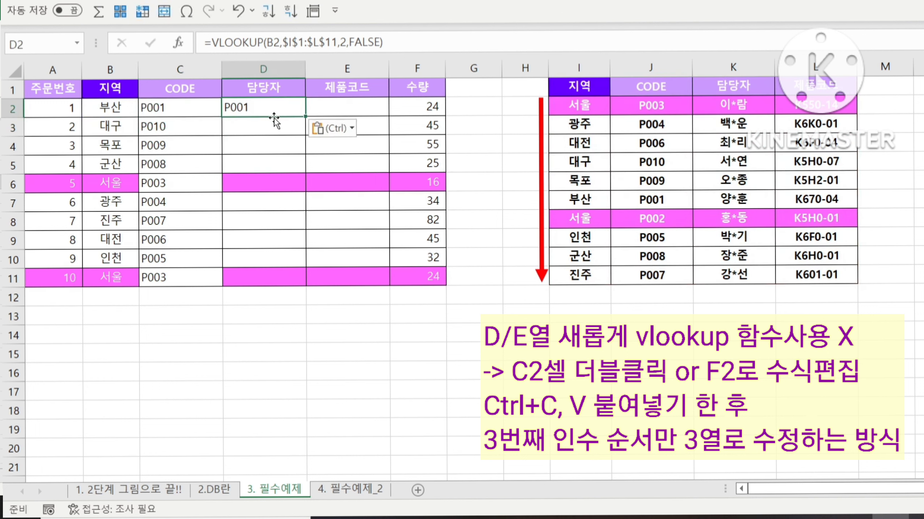
- Change the column index of D2's VLOOKUP to 3 and confirm the formula
{"action": "key", "text": "F2"}
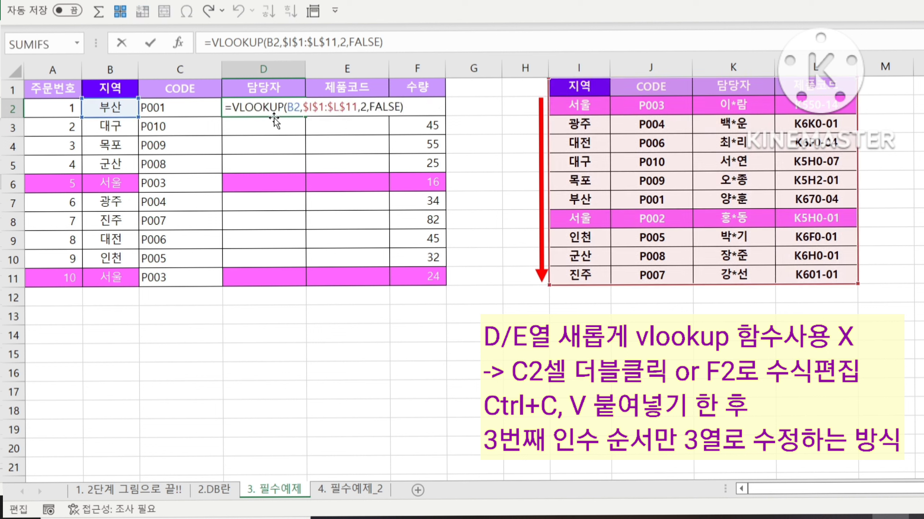
{"action": "key", "text": "Left"}
{"action": "key", "text": "Left"}
{"action": "key", "text": "Left"}
{"action": "key", "text": "Left"}
{"action": "key", "text": "Left"}
{"action": "key", "text": "Left"}
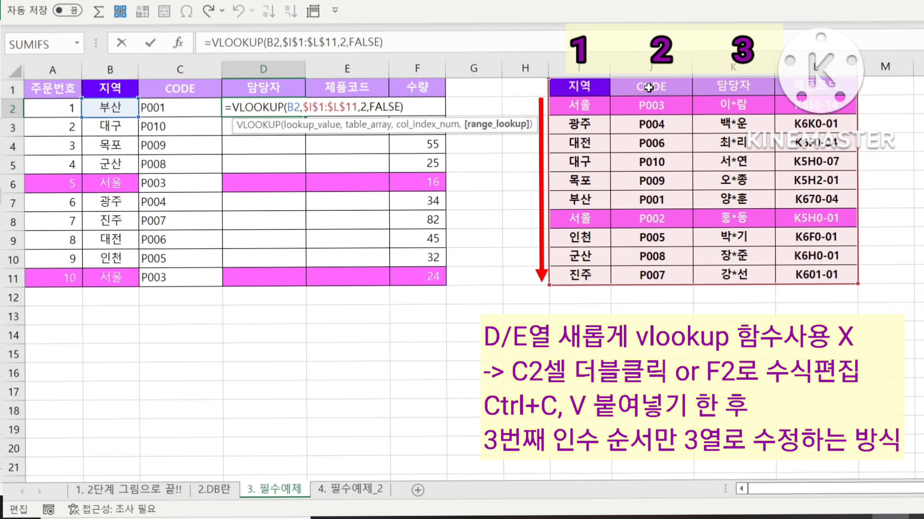
{"action": "key", "text": "Left"}
{"action": "key", "text": "BackSpace"}
{"action": "type", "text": "3"}
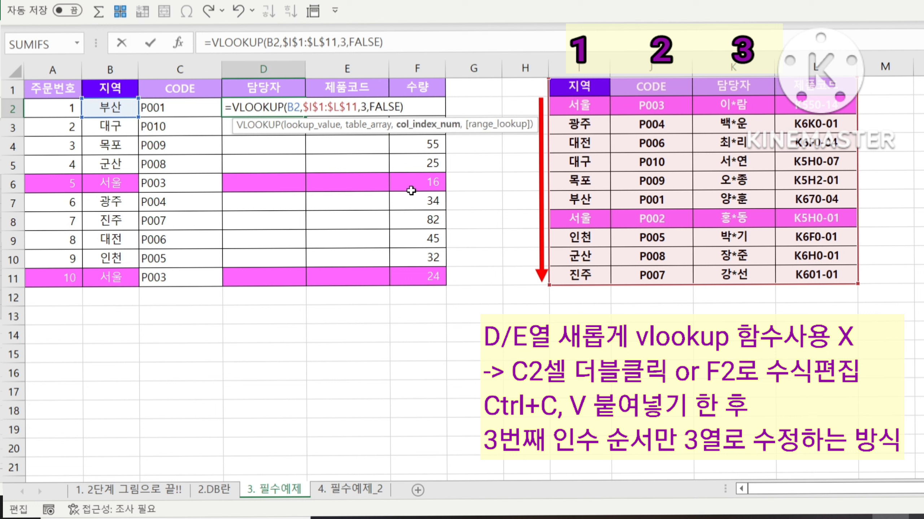
{"action": "key", "text": "Return"}
- Copy the D2 formula down the 담당자 column through D11
{"action": "key", "text": "Up"}
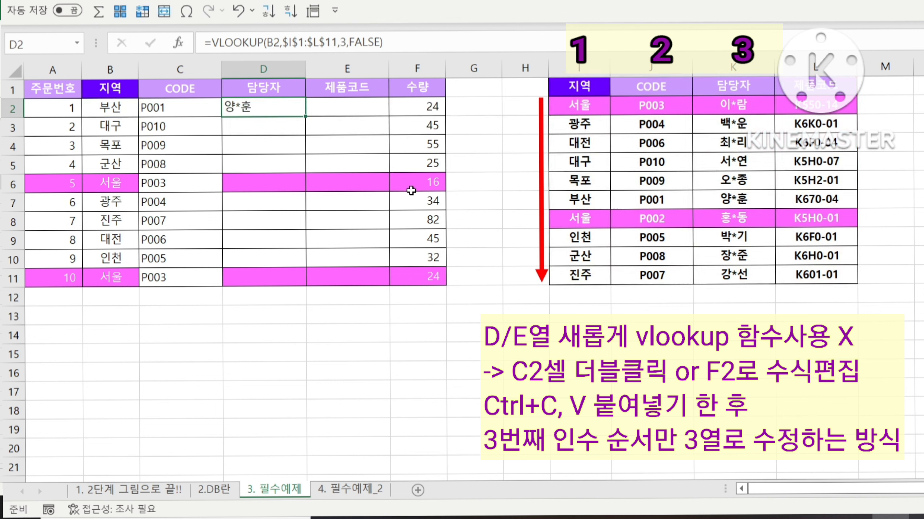
{"action": "key", "text": "ctrl+c"}
{"action": "key", "text": "shift+Down"}
{"action": "key", "text": "shift+Down"}
{"action": "key", "text": "shift+Down"}
{"action": "key", "text": "shift+Down"}
{"action": "key", "text": "shift+Down"}
{"action": "key", "text": "shift+Down"}
{"action": "key", "text": "shift+Down"}
{"action": "key", "text": "shift+Down"}
{"action": "key", "text": "shift+Down"}
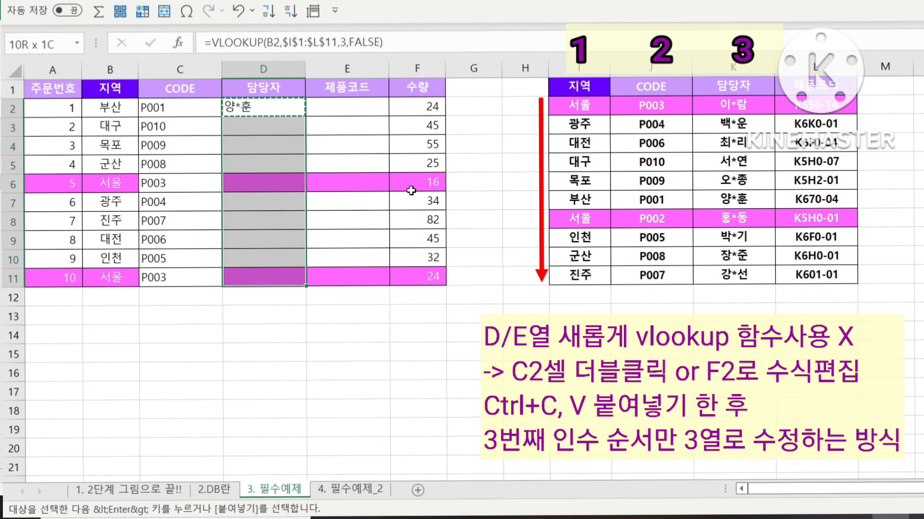
{"action": "key", "text": "ctrl+v"}
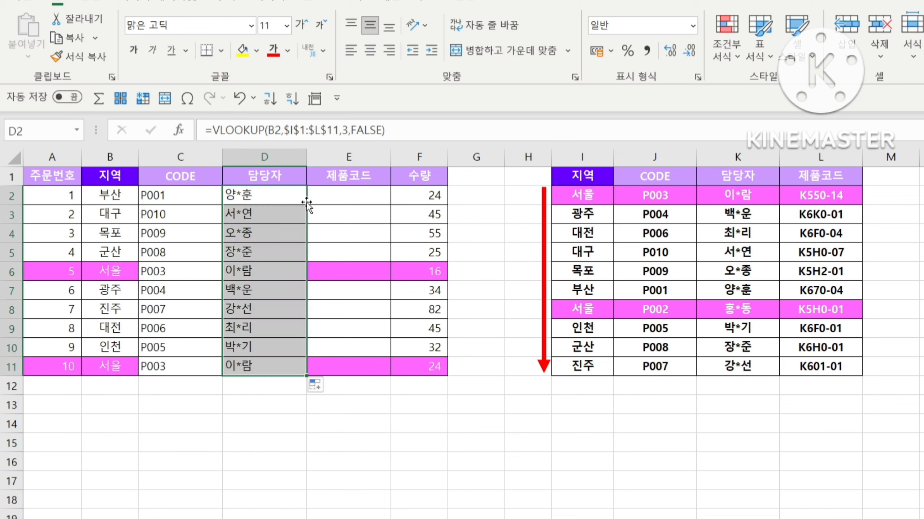
{"action": "double_click", "coordinate": [307, 205]}
{"action": "left_click", "coordinate": [278, 196]}
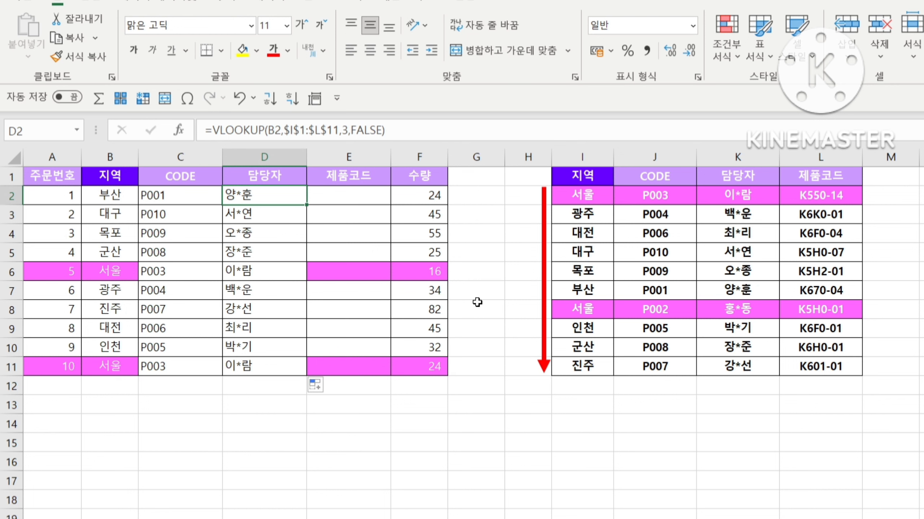
- Copy the VLOOKUP formula text from D2 and paste it into the 제품코드 cell E2
{"action": "key", "text": "F2"}
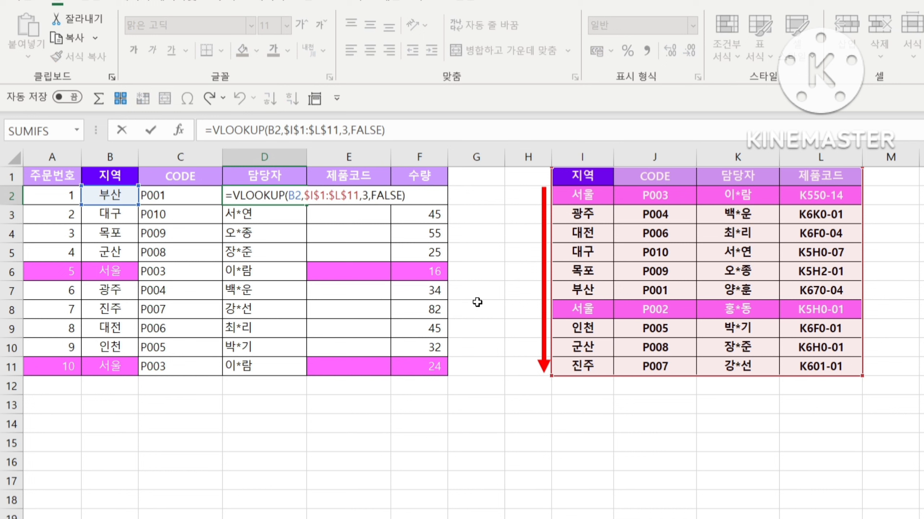
{"action": "key", "text": "Return"}
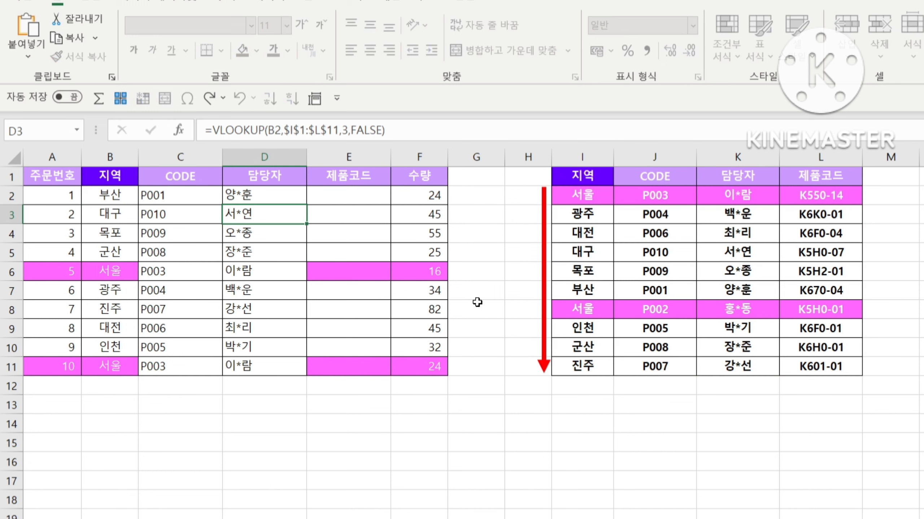
{"action": "key", "text": "Up"}
{"action": "key", "text": "Right"}
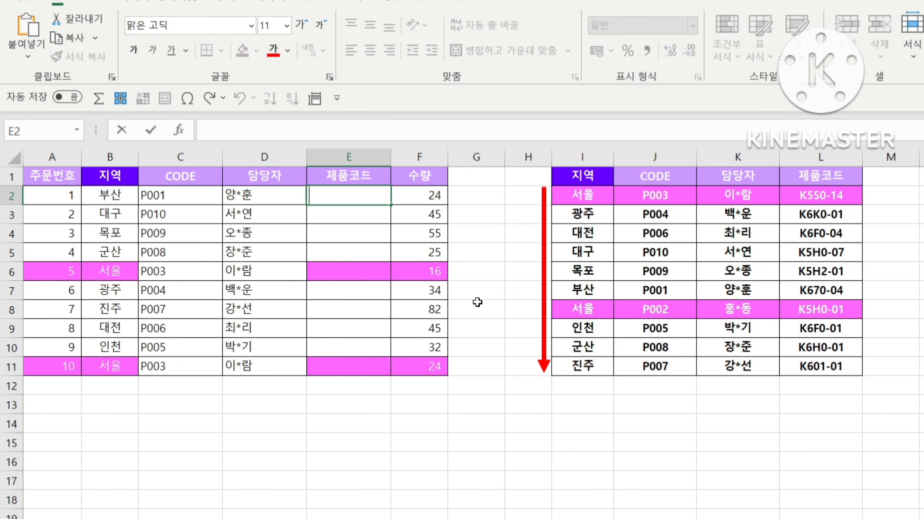
{"action": "key", "text": "F2"}
{"action": "key", "text": "ctrl+v"}
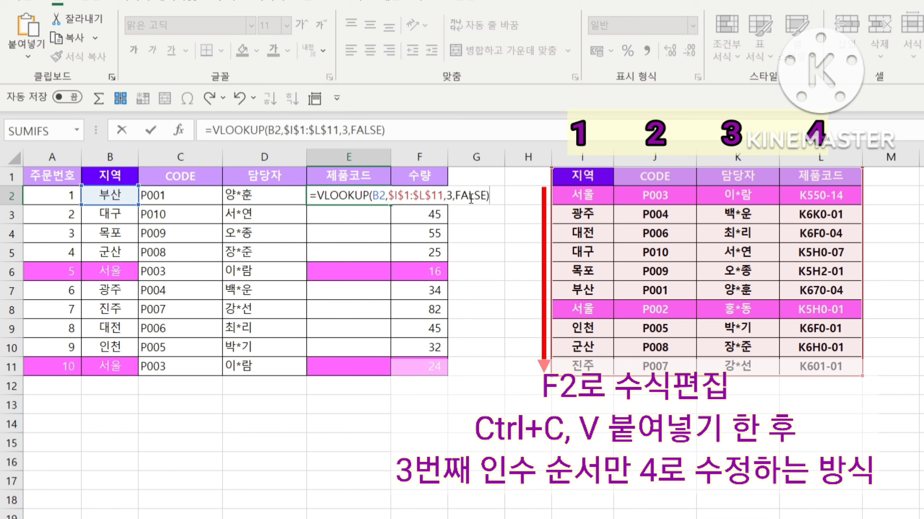
- Change the column index of E2's VLOOKUP to 4 and confirm the formula
{"action": "left_click", "coordinate": [447, 196]}
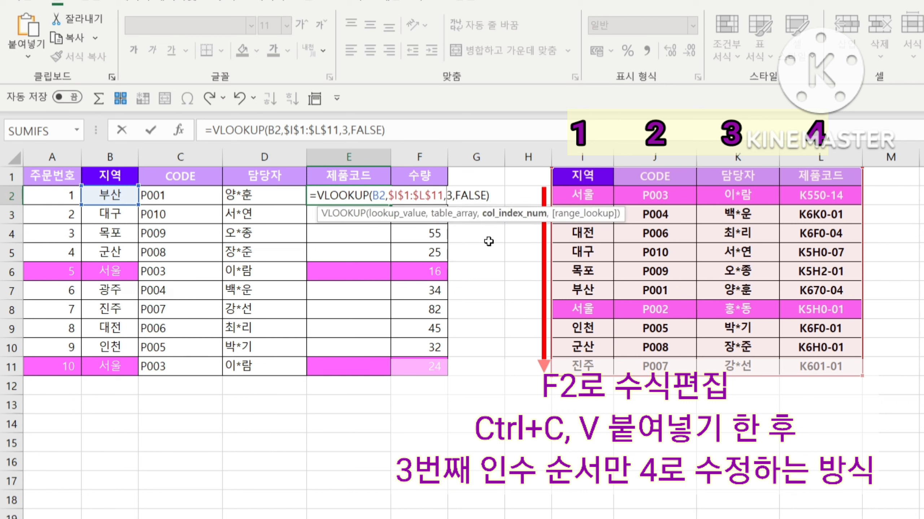
{"action": "key", "text": "Delete"}
{"action": "type", "text": "4"}
{"action": "key", "text": "Return"}
- Fill the 제품코드 formula from E2 down through E11
{"action": "key", "text": "Up"}
{"action": "key", "text": "ctrl+c"}
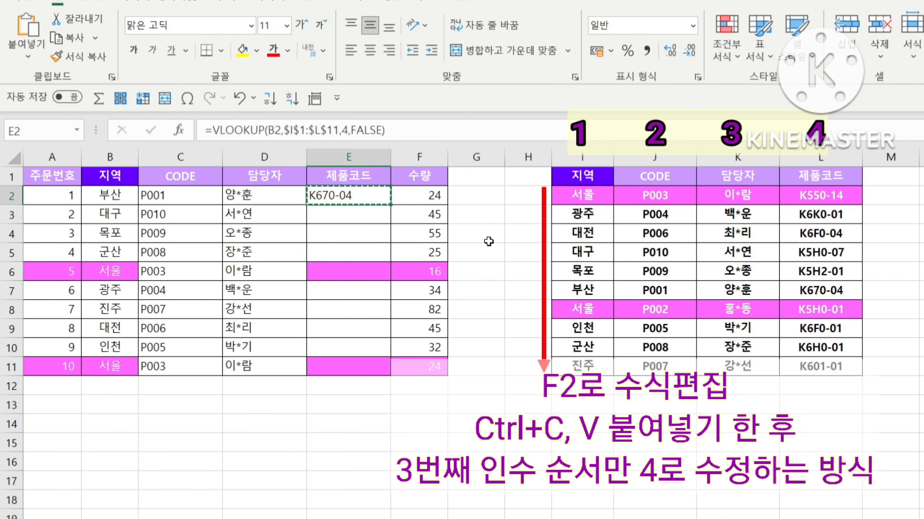
{"action": "double_click", "coordinate": [389, 206]}
{"action": "left_click", "coordinate": [365, 195]}
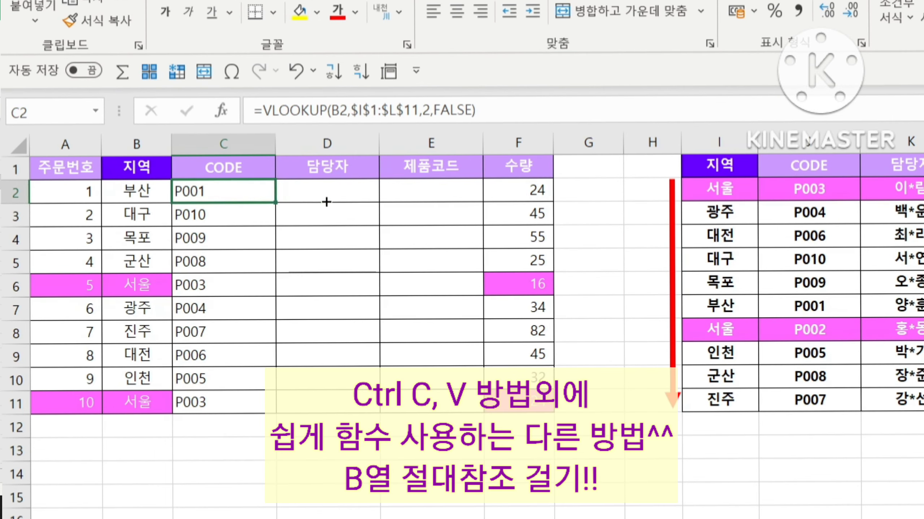
- Try to autofill the C2 formula across to E2 and inspect the lookup value references in D2 and E2
{"action": "left_click_drag", "start_coordinate": [326, 202], "coordinate": [470, 201]}
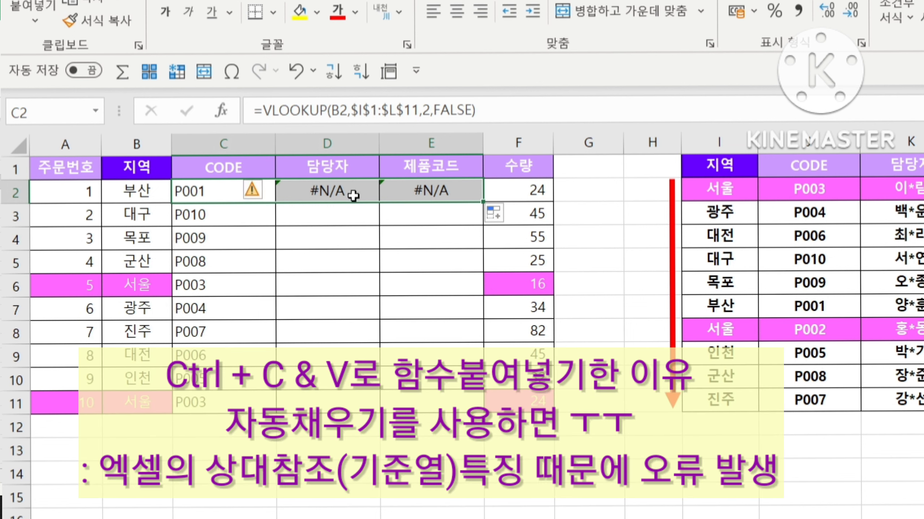
{"action": "left_click", "coordinate": [352, 196]}
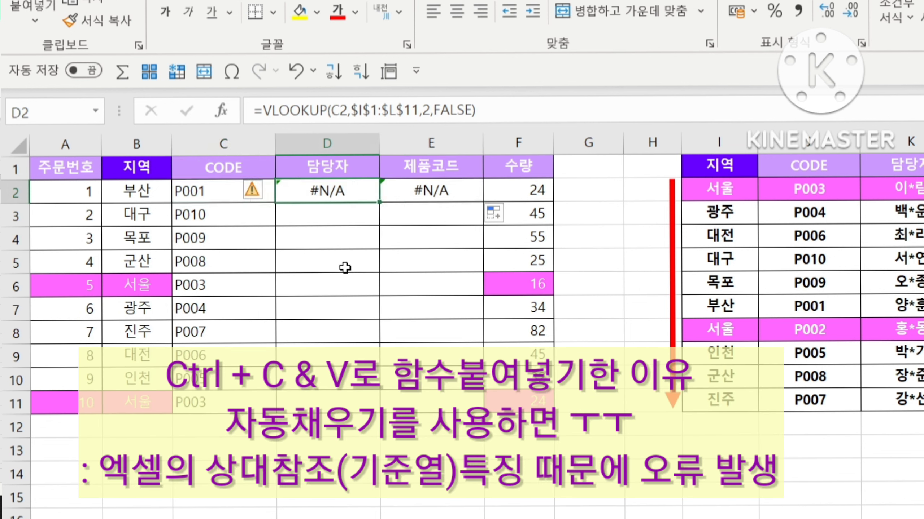
{"action": "key", "text": "Left"}
{"action": "key", "text": "Right"}
{"action": "key", "text": "Left"}
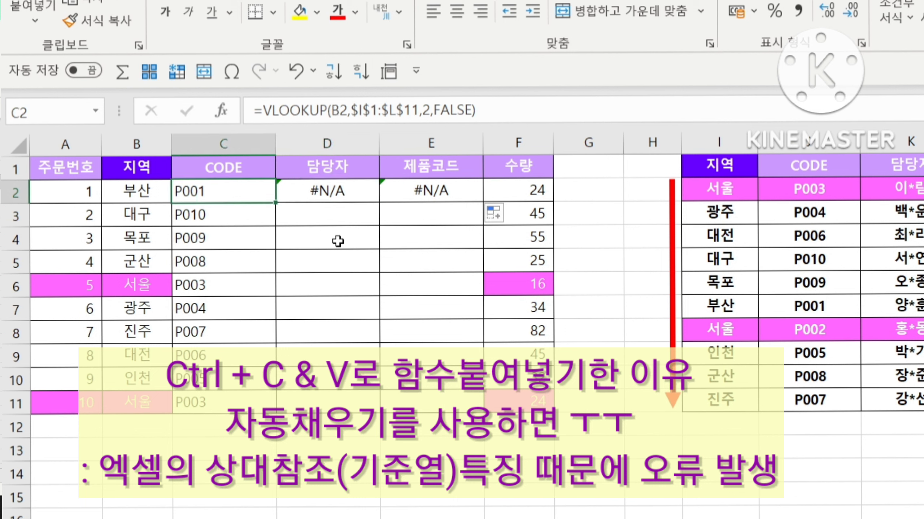
{"action": "key", "text": "Right"}
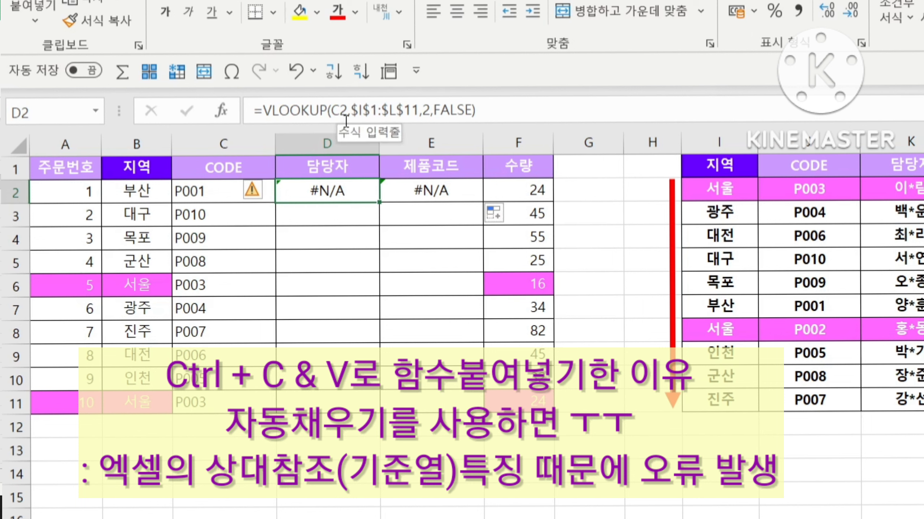
{"action": "left_click", "coordinate": [413, 196]}
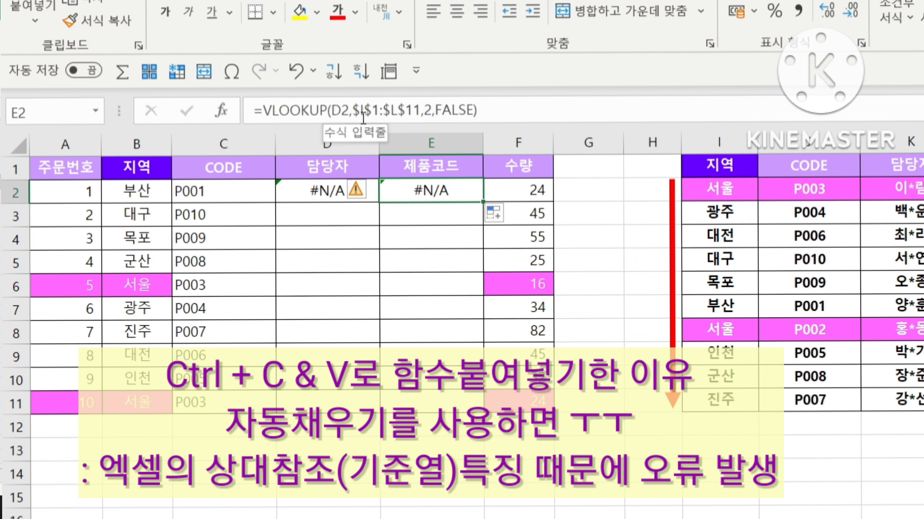
- Compare how the lookup value reference shifts between the formulas in C2, D2 and E2, relative to region cell B2
{"action": "left_click", "coordinate": [252, 186]}
{"action": "left_click_drag", "start_coordinate": [275, 203], "coordinate": [439, 198]}
{"action": "left_click", "coordinate": [338, 190]}
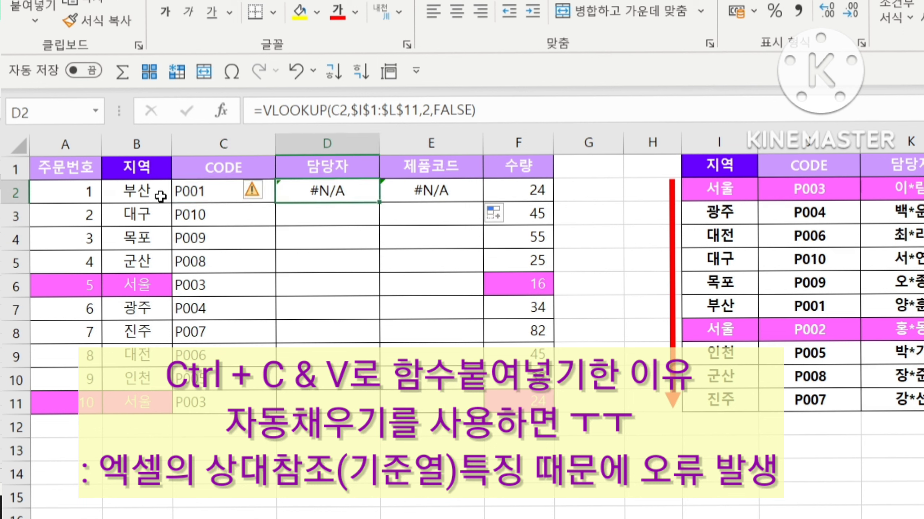
{"action": "left_click", "coordinate": [150, 190]}
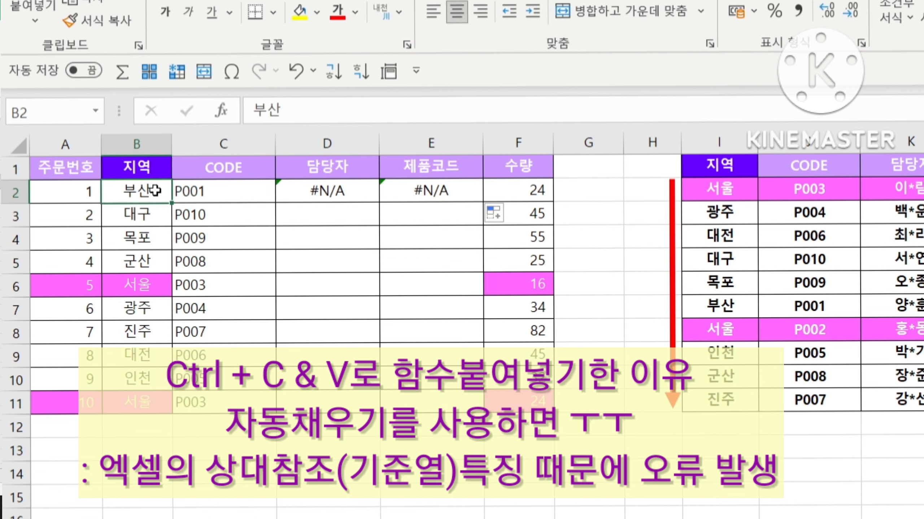
{"action": "left_click", "coordinate": [208, 191]}
{"action": "key", "text": "Right"}
{"action": "key", "text": "Left"}
{"action": "key", "text": "Right"}
{"action": "key", "text": "Right"}
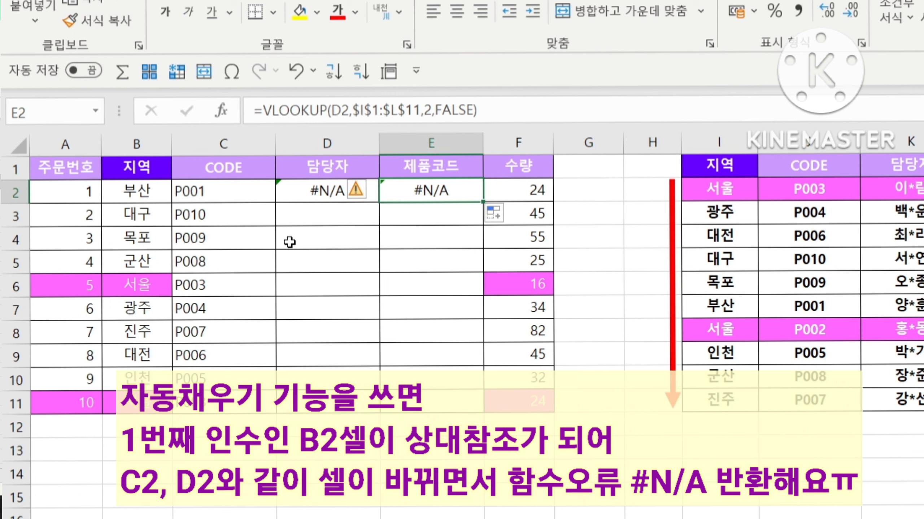
{"action": "key", "text": "Left"}
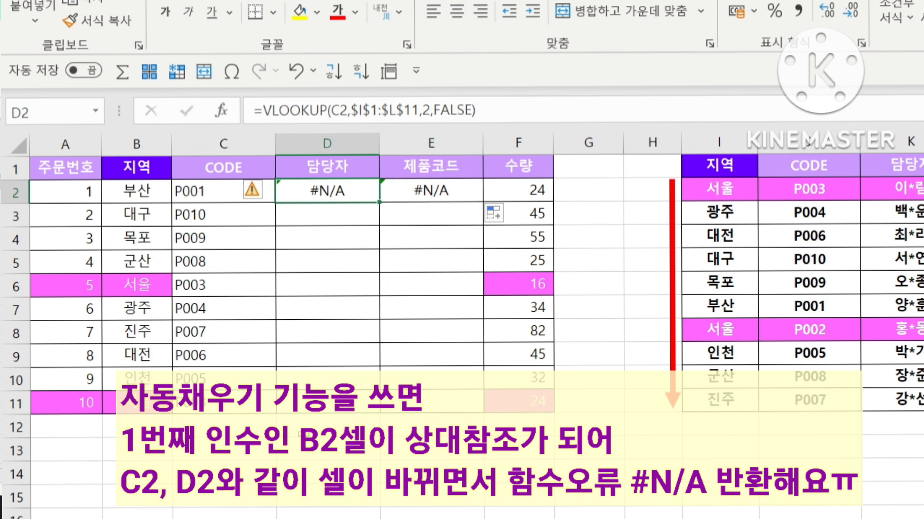
{"action": "key", "text": "Left"}
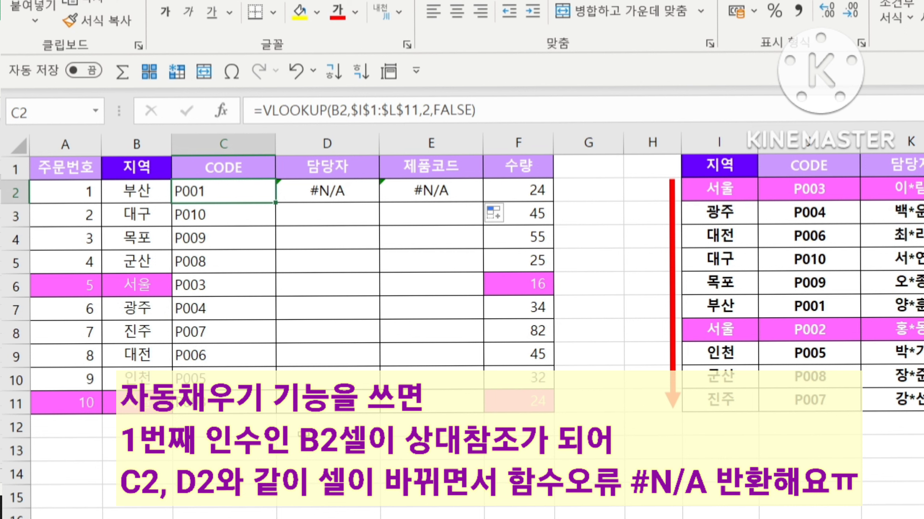
- Clear the autofilled formulas from D2:E2
{"action": "key", "text": "Right"}
{"action": "key", "text": "shift+Right"}
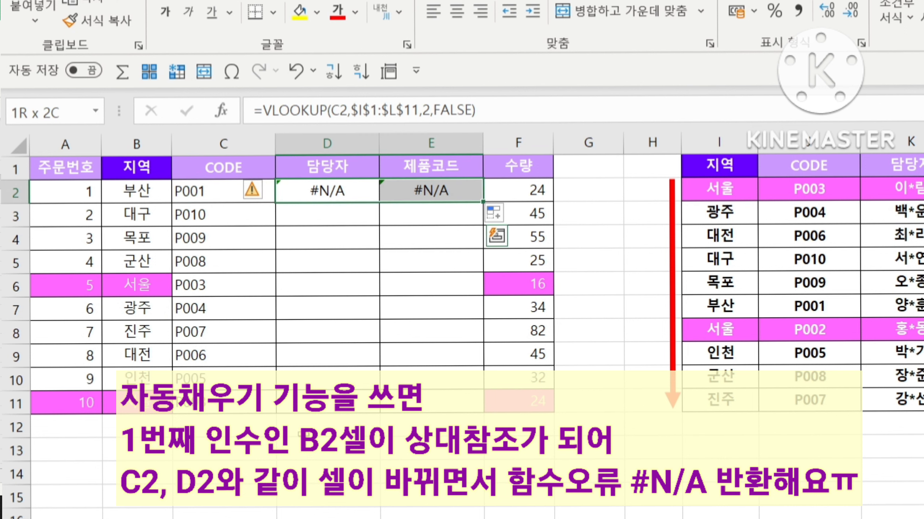
{"action": "key", "text": "Delete"}
- Lock only the column of C2's VLOOKUP lookup value, making it $B2, and confirm the formula
{"action": "key", "text": "Left"}
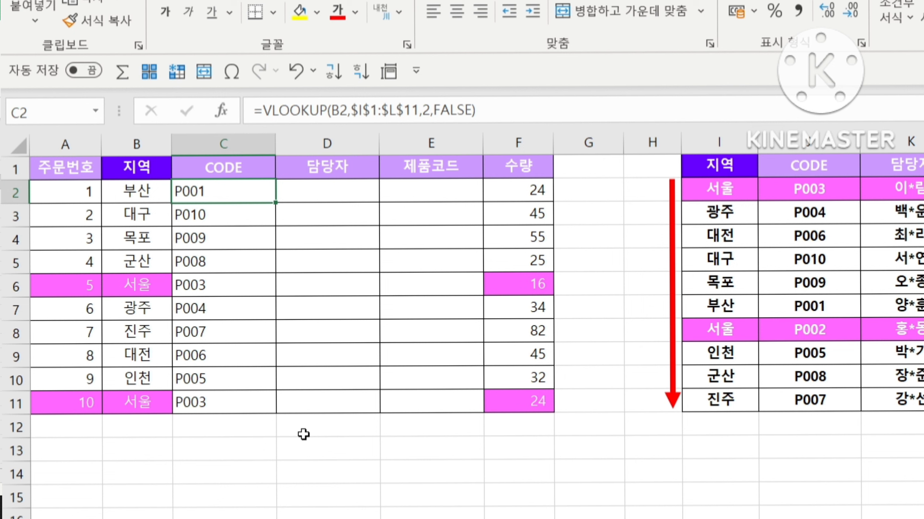
{"action": "key", "text": "F2"}
{"action": "key", "text": "Home"}
{"action": "key", "text": "Right"}
{"action": "key", "text": "Right"}
{"action": "key", "text": "Right"}
{"action": "key", "text": "Right"}
{"action": "key", "text": "Right"}
{"action": "key", "text": "Right"}
{"action": "key", "text": "Right"}
{"action": "key", "text": "Right"}
{"action": "key", "text": "Right"}
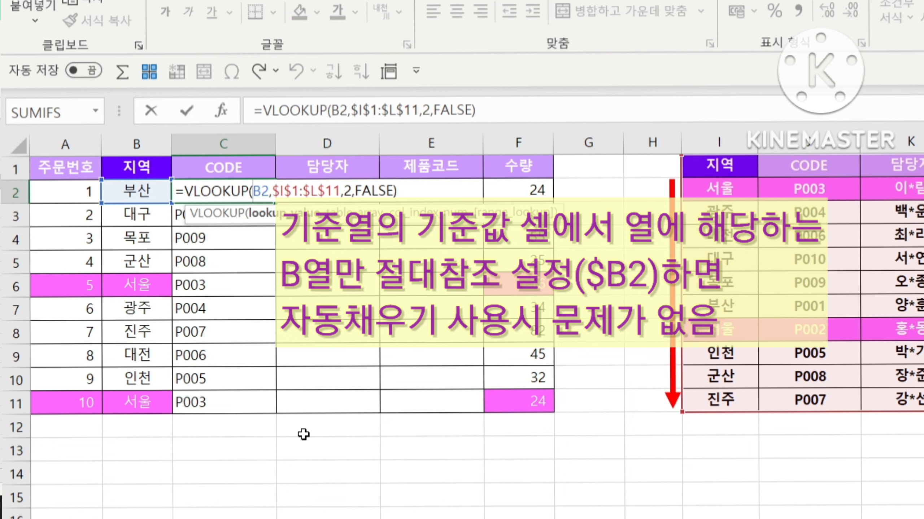
{"action": "key", "text": "F4"}
{"action": "key", "text": "F4"}
{"action": "key", "text": "F4"}
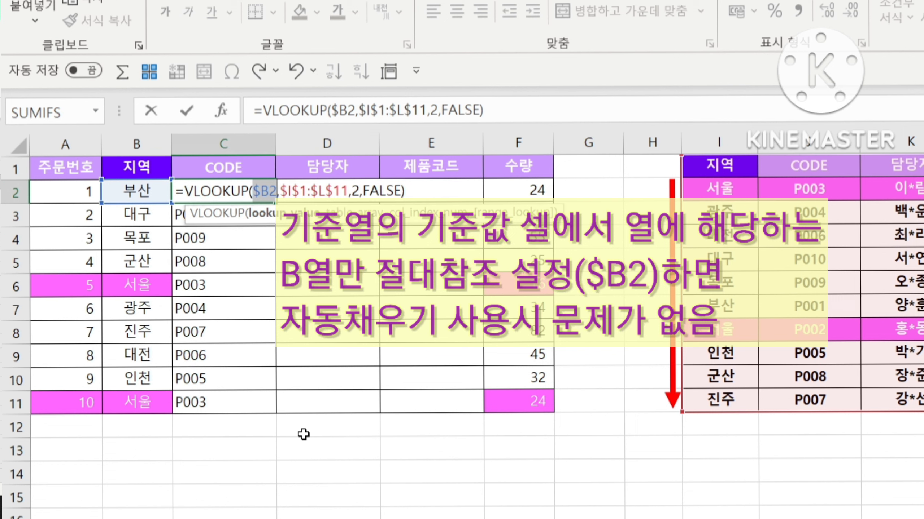
{"action": "key", "text": "Return"}
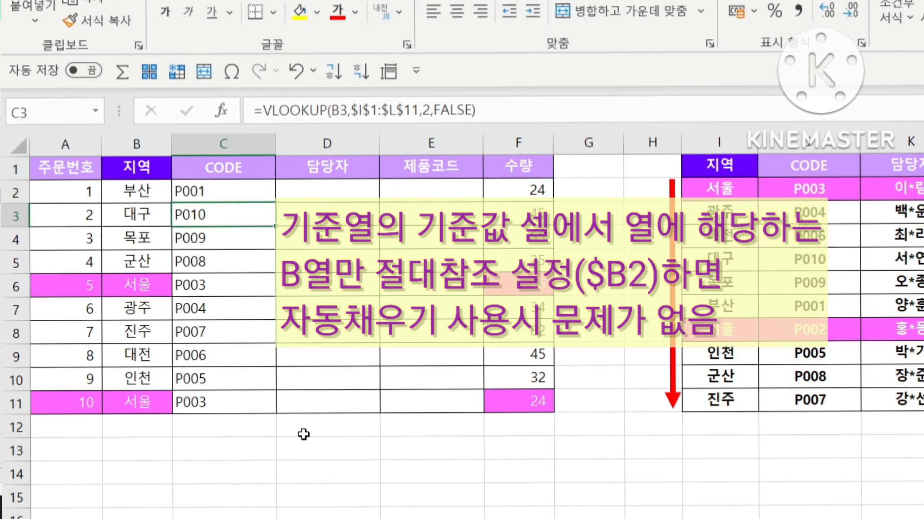
- Fill the C2 formula down through C11, and extend the filled column across 담당자 and 제품코드 to E11
{"action": "key", "text": "Up"}
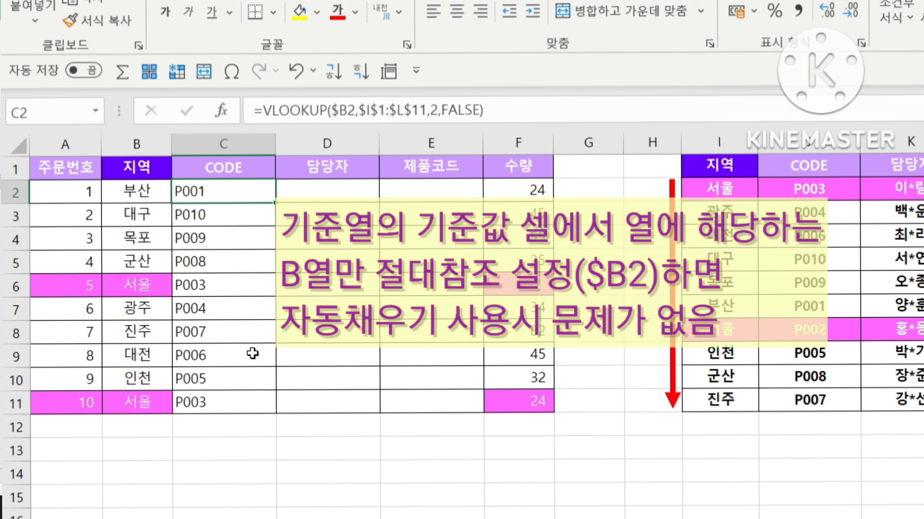
{"action": "double_click", "coordinate": [276, 202]}
{"action": "left_click_drag", "start_coordinate": [276, 414], "coordinate": [461, 409]}
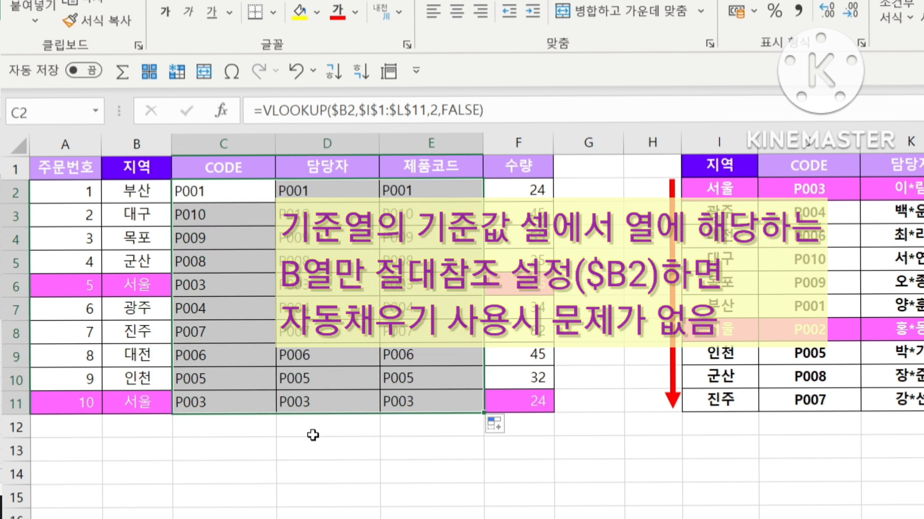
- Change the column index of D2's VLOOKUP in the 담당자 column to 3 and confirm the formula
{"action": "left_click", "coordinate": [327, 194]}
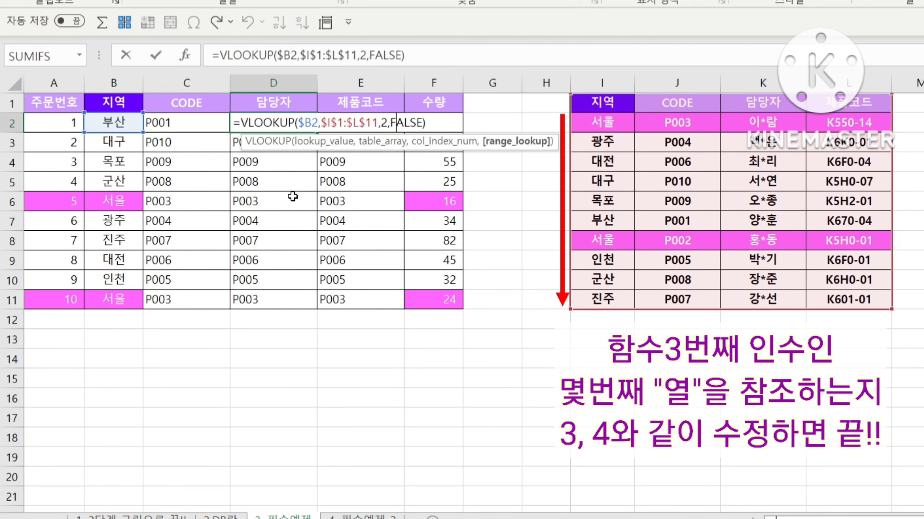
{"action": "key", "text": "Left"}
{"action": "key", "text": "Left"}
{"action": "key", "text": "Left"}
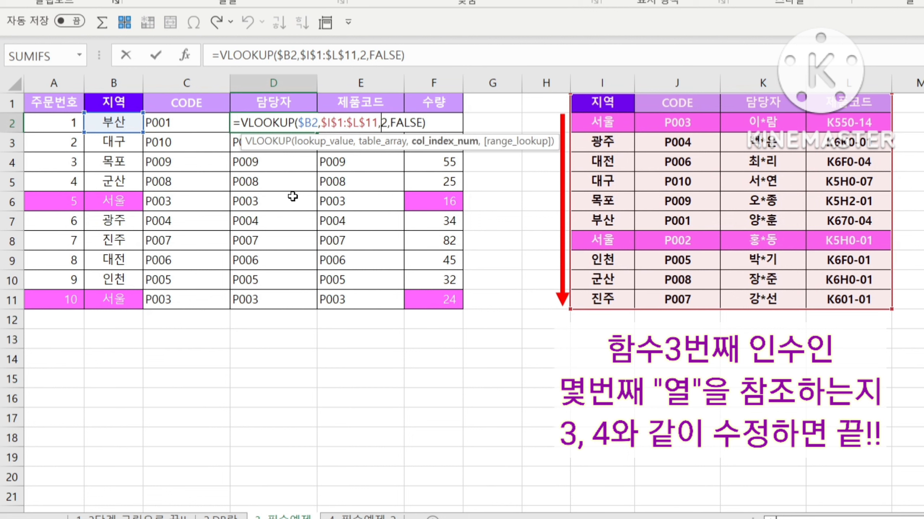
{"action": "type", "text": "3"}
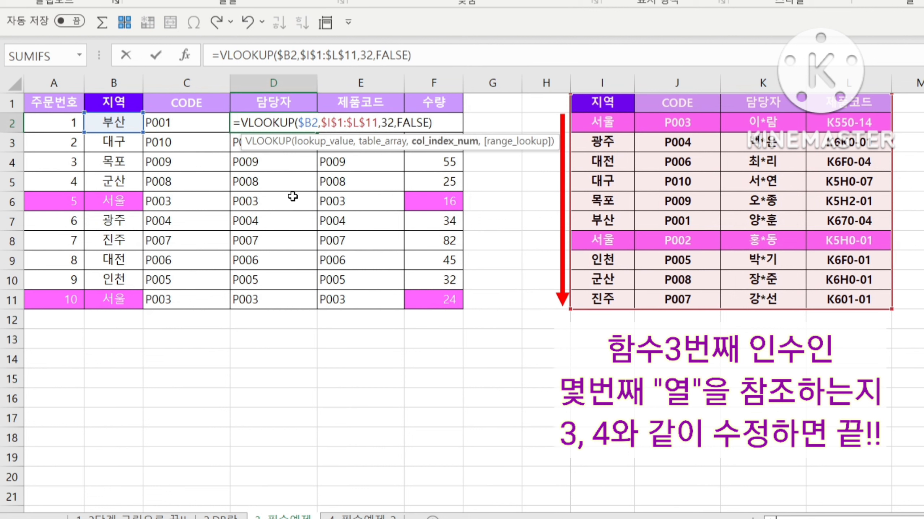
{"action": "key", "text": "Delete"}
{"action": "key", "text": "ctrl+Return"}
- Copy the D2 formula down the 담당자 column through row 11
{"action": "key", "text": "ctrl+c"}
{"action": "key", "text": "shift+Down"}
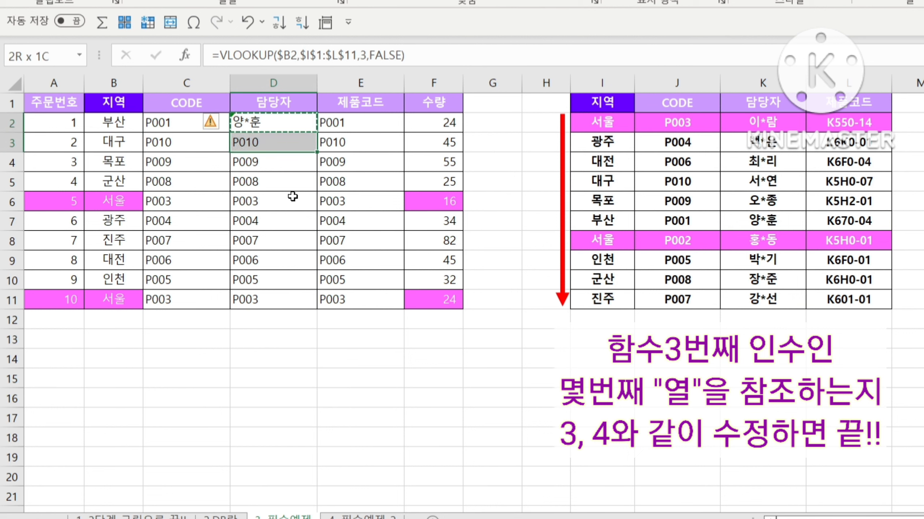
{"action": "key", "text": "shift+Down"}
{"action": "key", "text": "shift+Down"}
{"action": "key", "text": "shift+Down"}
{"action": "key", "text": "shift+Down"}
{"action": "key", "text": "shift+Down"}
{"action": "key", "text": "shift+Down"}
{"action": "key", "text": "shift+Down"}
{"action": "key", "text": "shift+Down"}
{"action": "key", "text": "ctrl+v"}
{"action": "key", "text": "Up"}
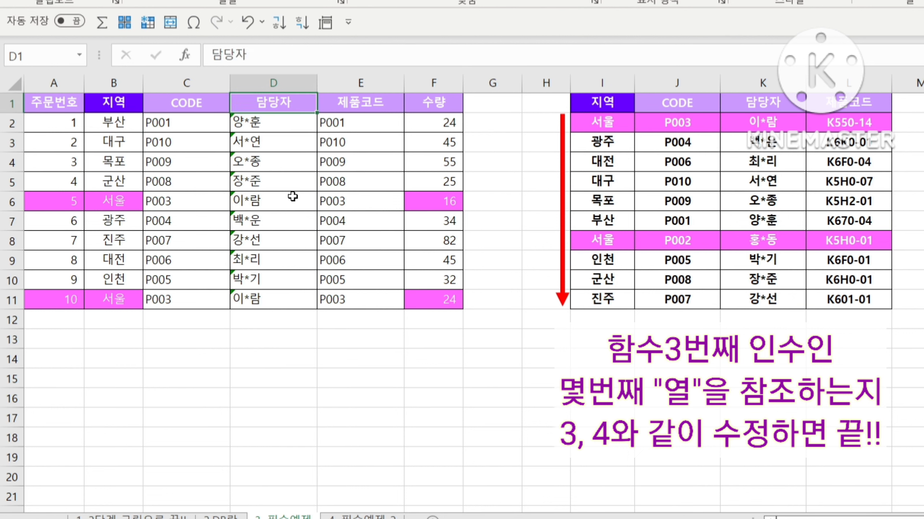
- Change the column index of E2's VLOOKUP in the 제품코드 column to 4 and confirm the formula
{"action": "key", "text": "Right"}
{"action": "key", "text": "Down"}
{"action": "key", "text": "F2"}
{"action": "key", "text": "Left"}
{"action": "key", "text": "Left"}
{"action": "key", "text": "Left"}
{"action": "key", "text": "Left"}
{"action": "key", "text": "Left"}
{"action": "key", "text": "Left"}
{"action": "key", "text": "Left"}
{"action": "key", "text": "Left"}
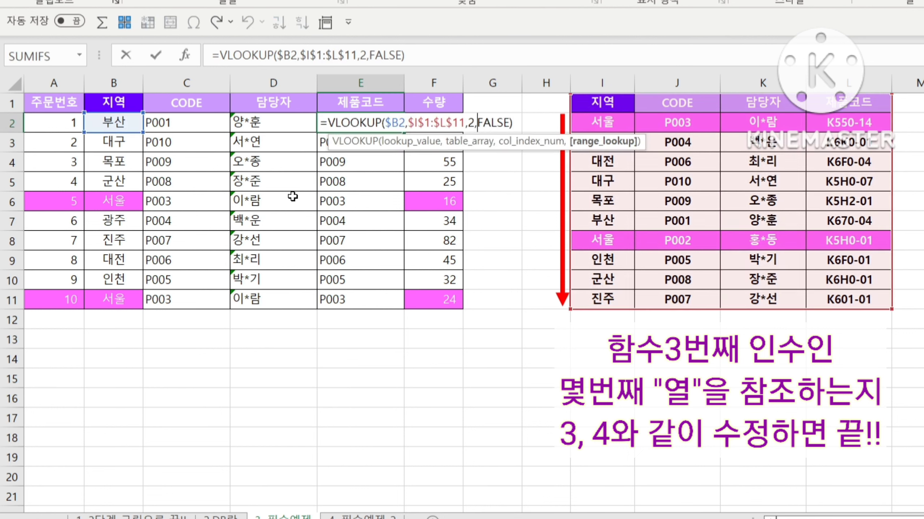
{"action": "type", "text": "4"}
{"action": "key", "text": "Delete"}
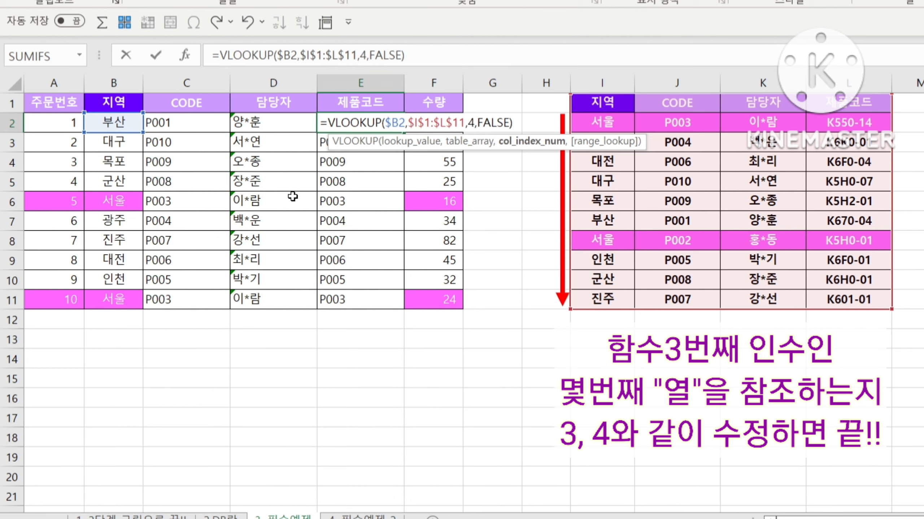
{"action": "key", "text": "Return"}
- Copy the E2 formula down the 제품코드 column through E11 and clear the copy marker
{"action": "key", "text": "Up"}
{"action": "key", "text": "ctrl+c"}
{"action": "key", "text": "shift+Down"}
{"action": "key", "text": "shift+Down"}
{"action": "key", "text": "shift+Down"}
{"action": "key", "text": "shift+Down"}
{"action": "key", "text": "shift+Down"}
{"action": "key", "text": "shift+Down"}
{"action": "key", "text": "shift+Down"}
{"action": "key", "text": "shift+Down"}
{"action": "key", "text": "shift+Down"}
{"action": "key", "text": "shift+Down"}
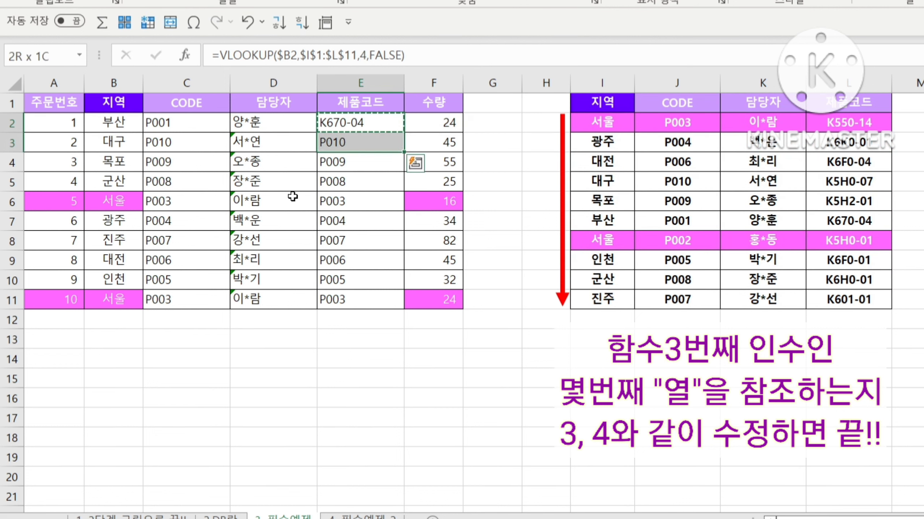
{"action": "key", "text": "shift+Up"}
{"action": "key", "text": "ctrl+v"}
{"action": "key", "text": "Escape"}
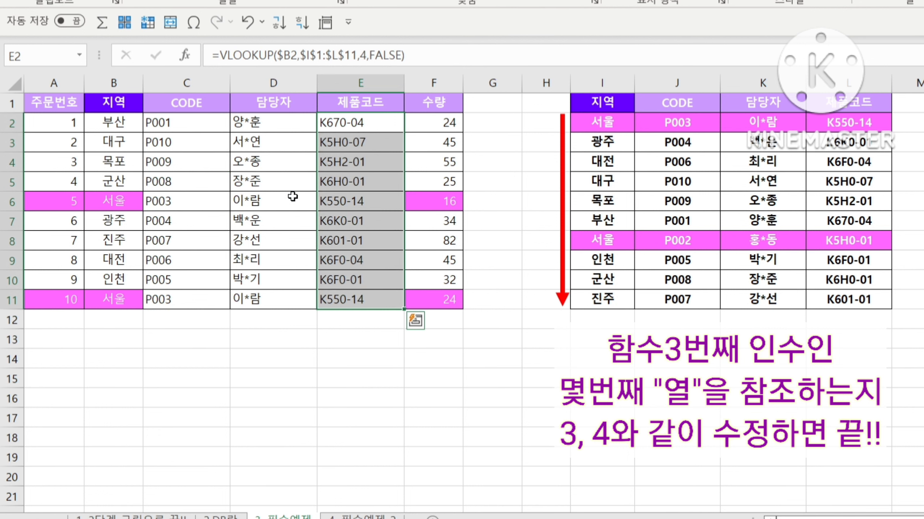
- Check the lookup value references in the 제품코드 formulas row by row down to E11
{"action": "key", "text": "Left"}
{"action": "key", "text": "Left"}
{"action": "key", "text": "Right"}
{"action": "key", "text": "Right"}
{"action": "key", "text": "Down"}
{"action": "key", "text": "Down"}
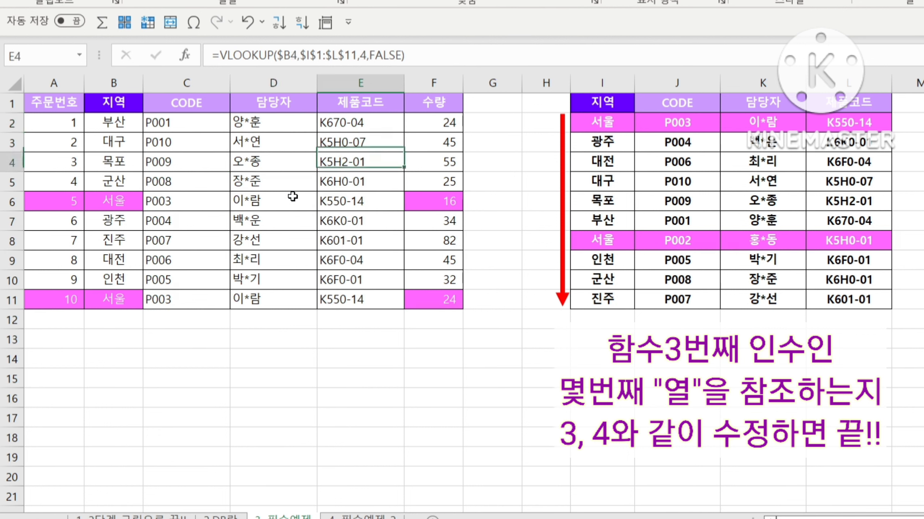
{"action": "key", "text": "Down"}
{"action": "key", "text": "Down"}
{"action": "key", "text": "Down"}
{"action": "key", "text": "Down"}
{"action": "key", "text": "Down"}
{"action": "key", "text": "Down"}
{"action": "key", "text": "Down"}
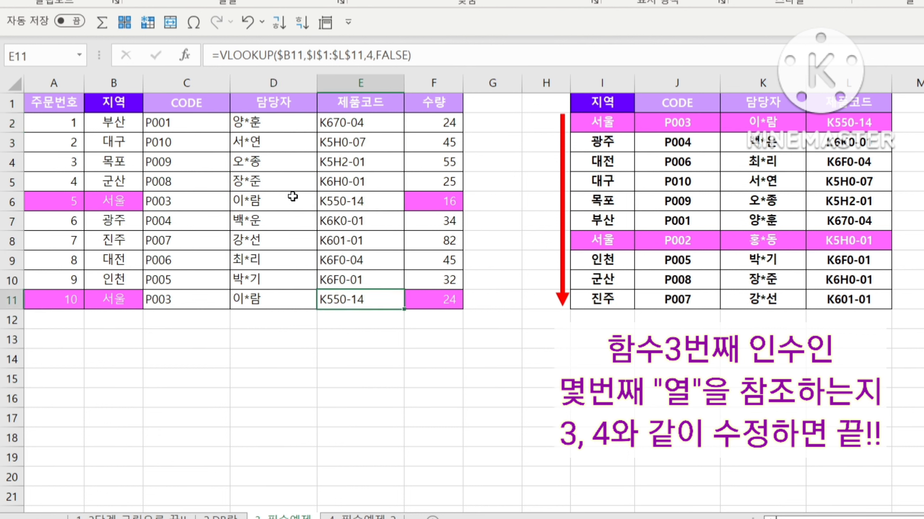